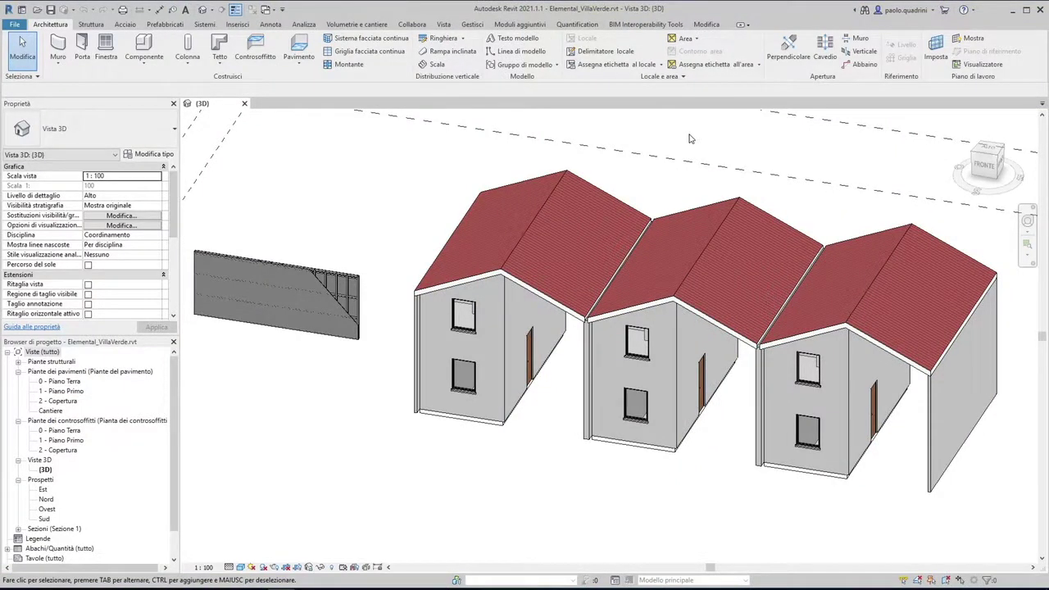
Open the 0 - Piano Terra plan from the Project Browser and pan to the empty area on its left.
shift+middle_drag(647, 172, 645, 180)
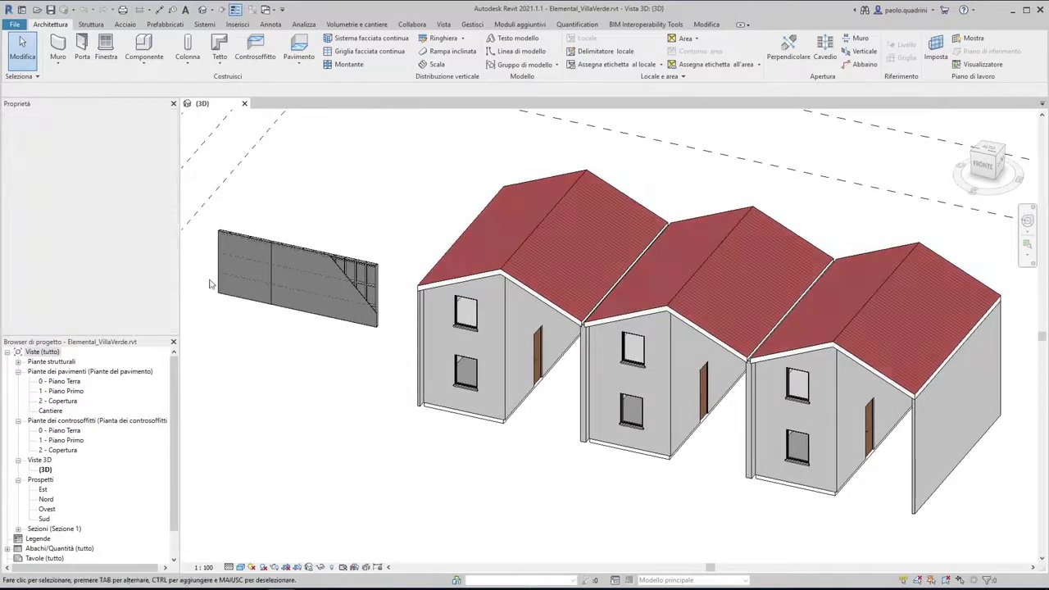
click(59, 382)
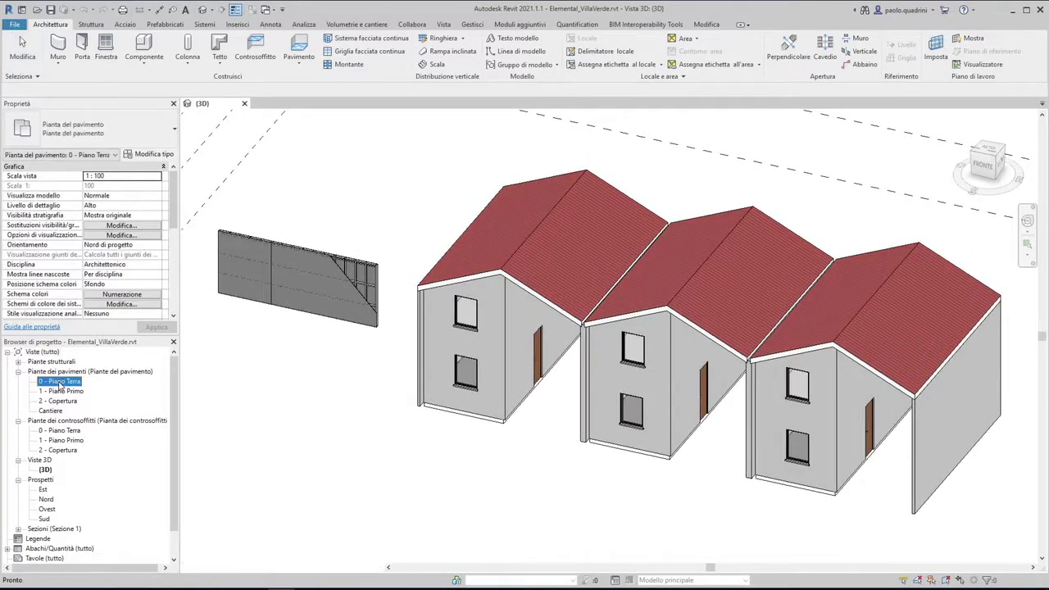
double_click(59, 382)
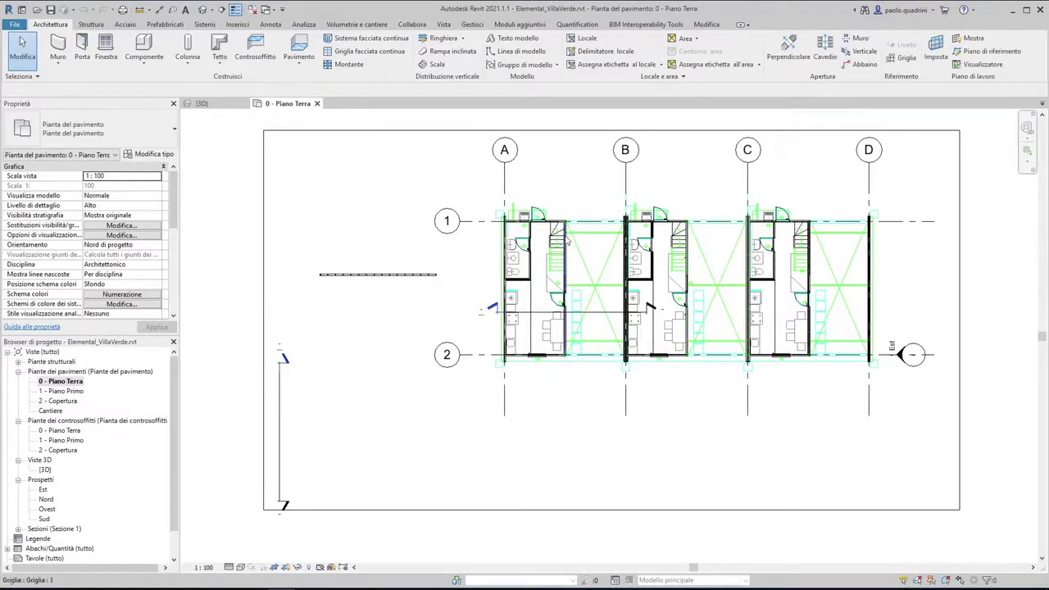
scroll(615, 234, up, 1)
middle_drag(737, 265, 615, 264)
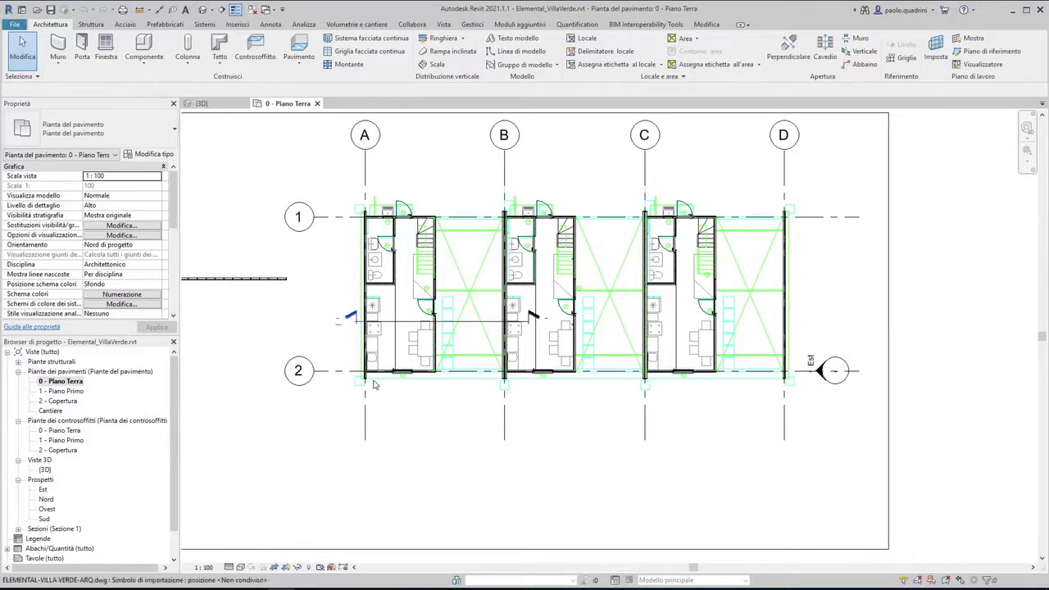
middle_drag(395, 373, 604, 310)
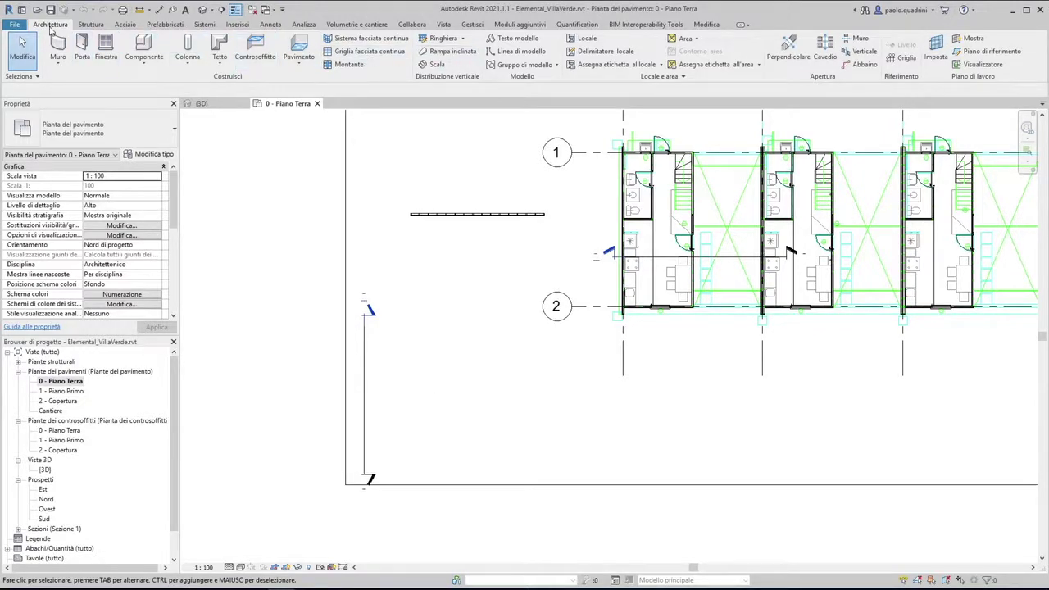
Launch Rampa inclinata from the Architettura tab, creating an Inclinazione 8% ramp.
click(449, 53)
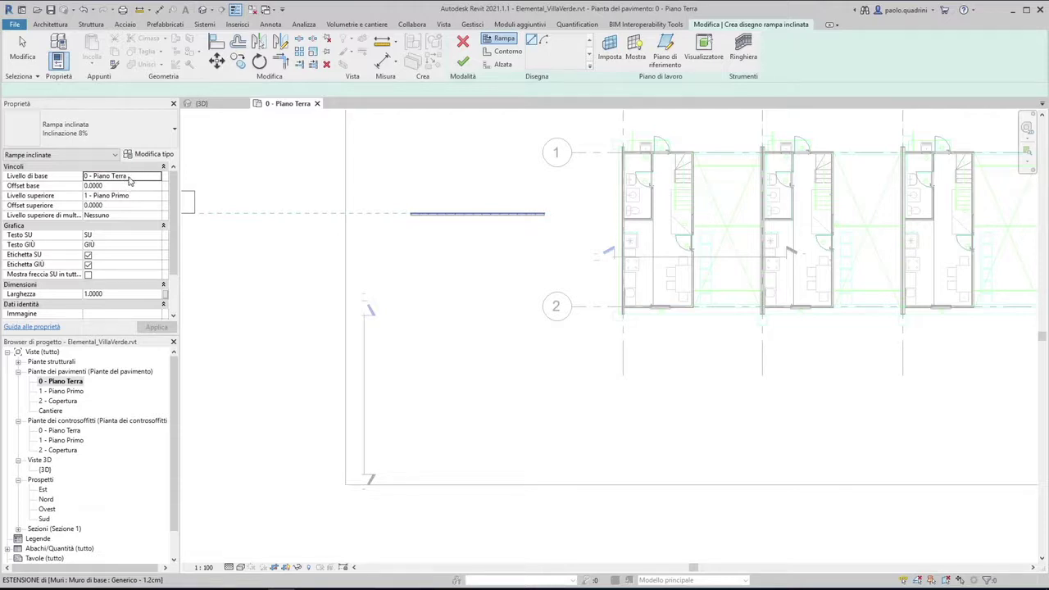
mouse_move(121, 176)
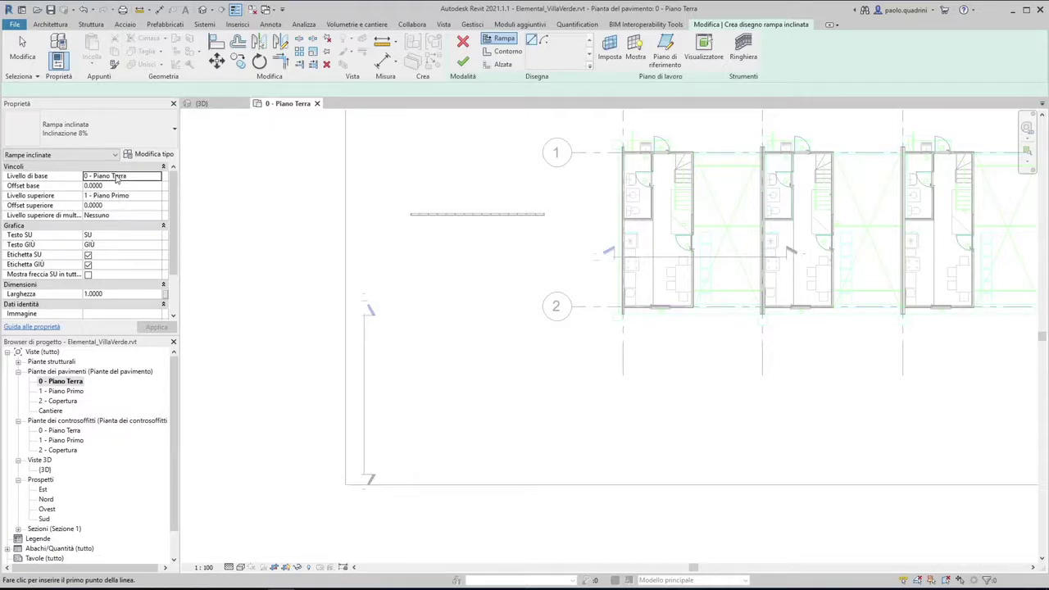
click(156, 197)
click(156, 196)
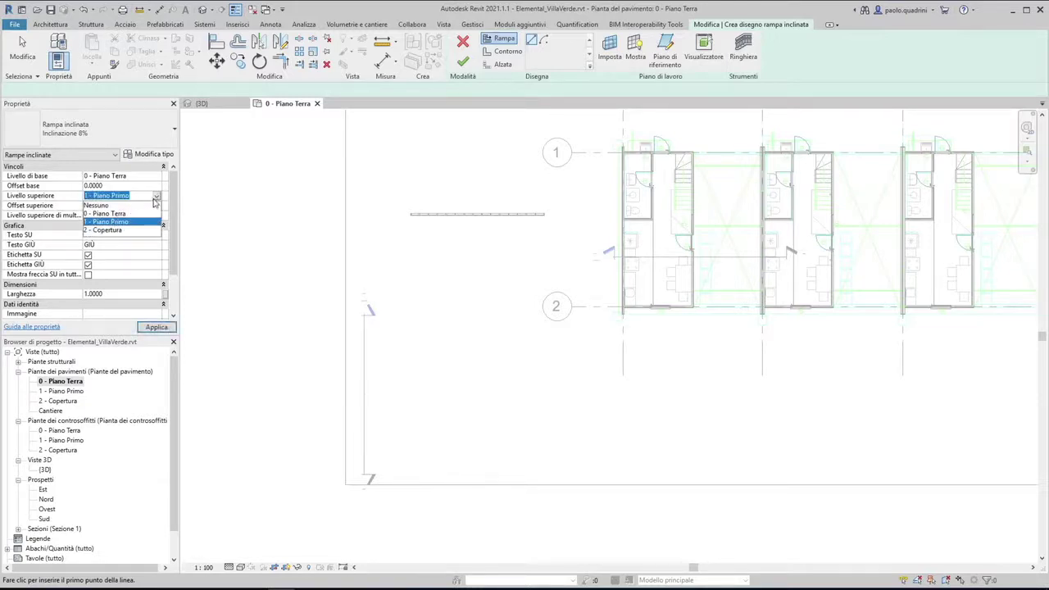
click(157, 199)
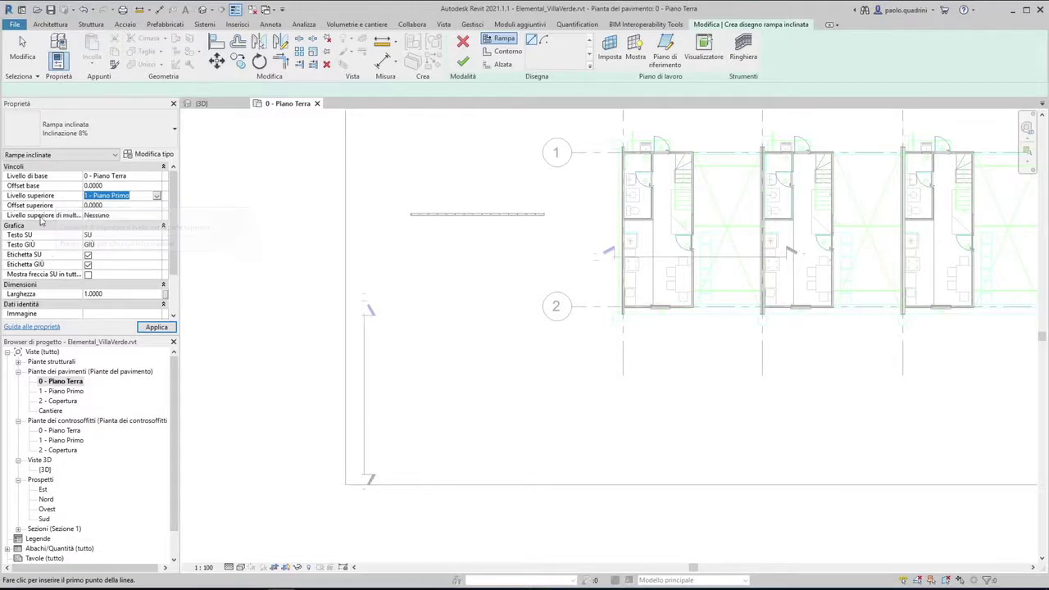
scroll(46, 226, down, 2)
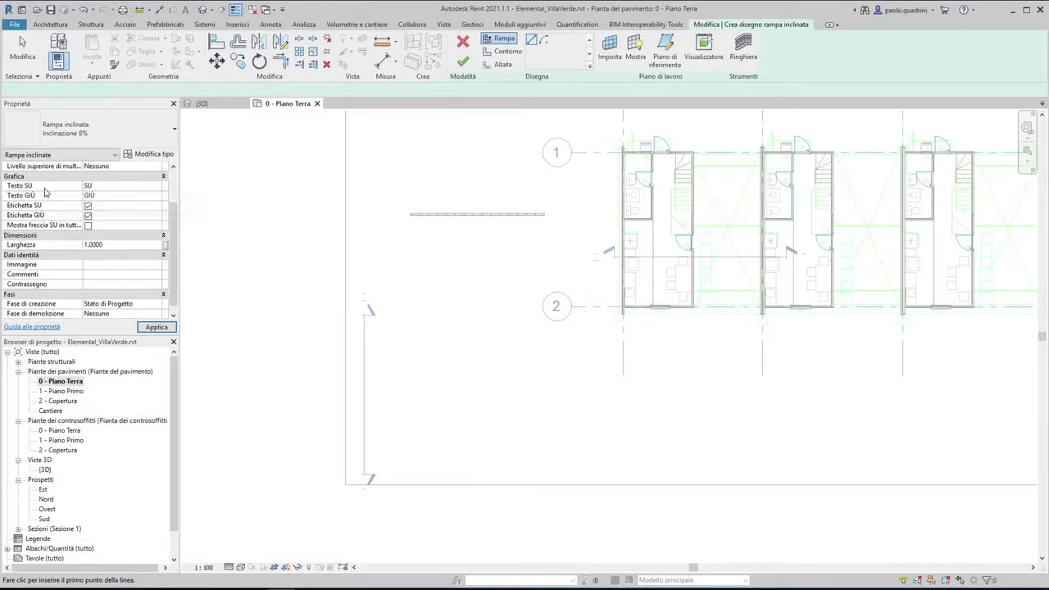
click(87, 215)
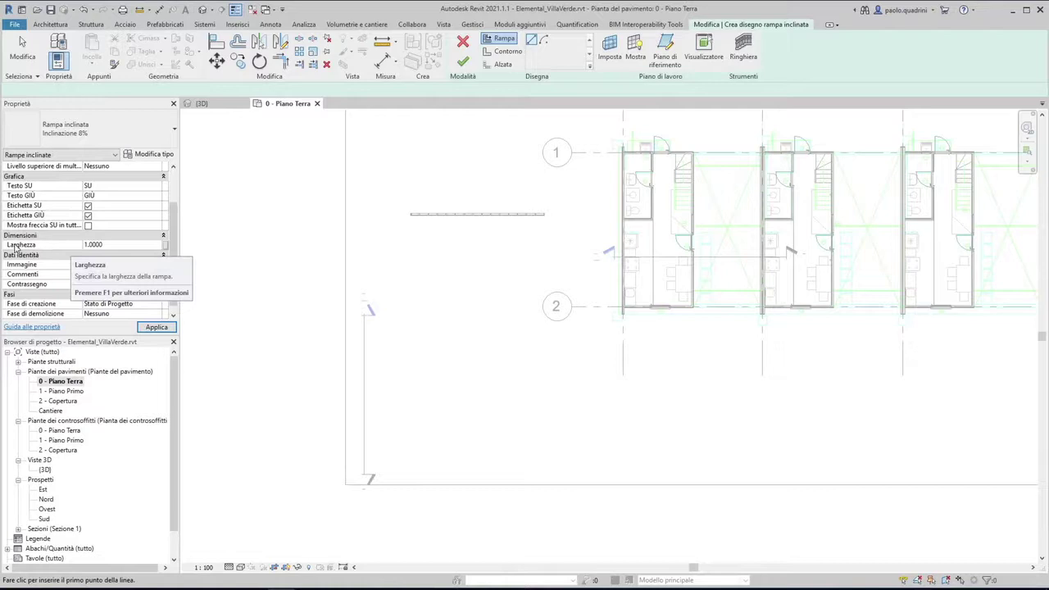
click(118, 243)
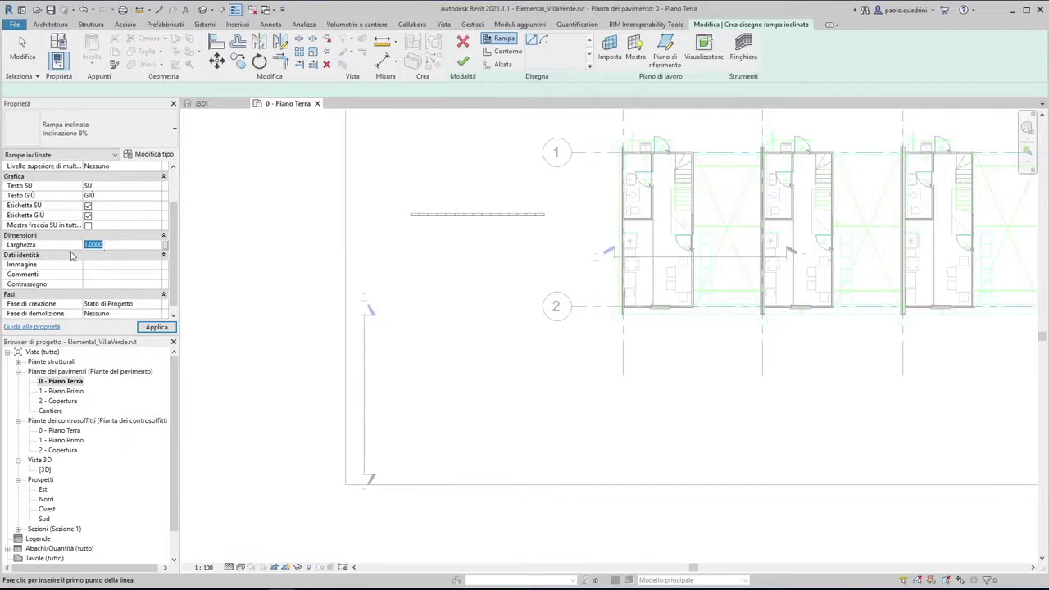
scroll(71, 256, down, 1)
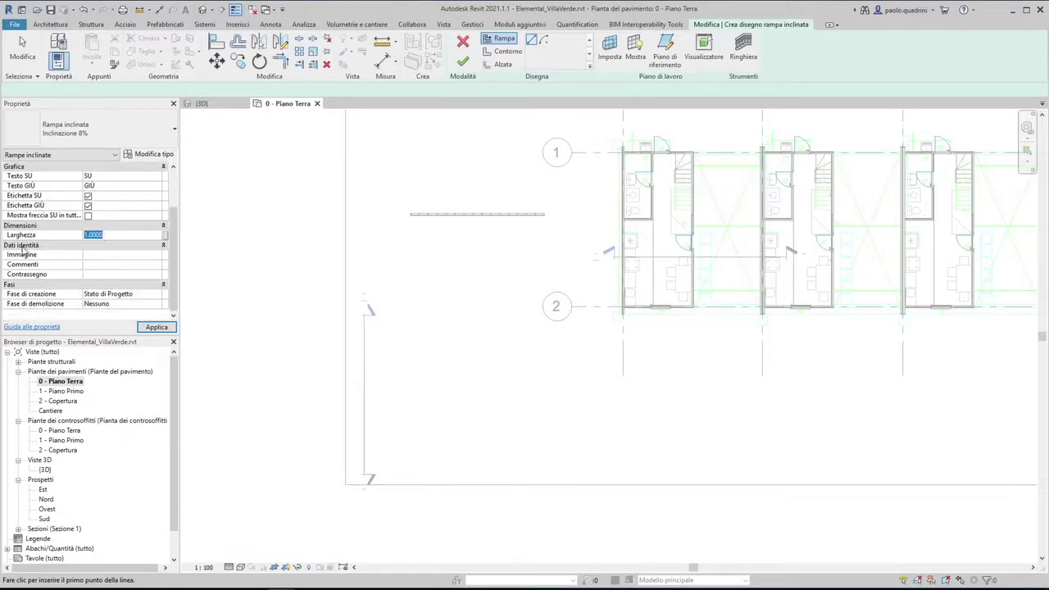
scroll(68, 236, up, 3)
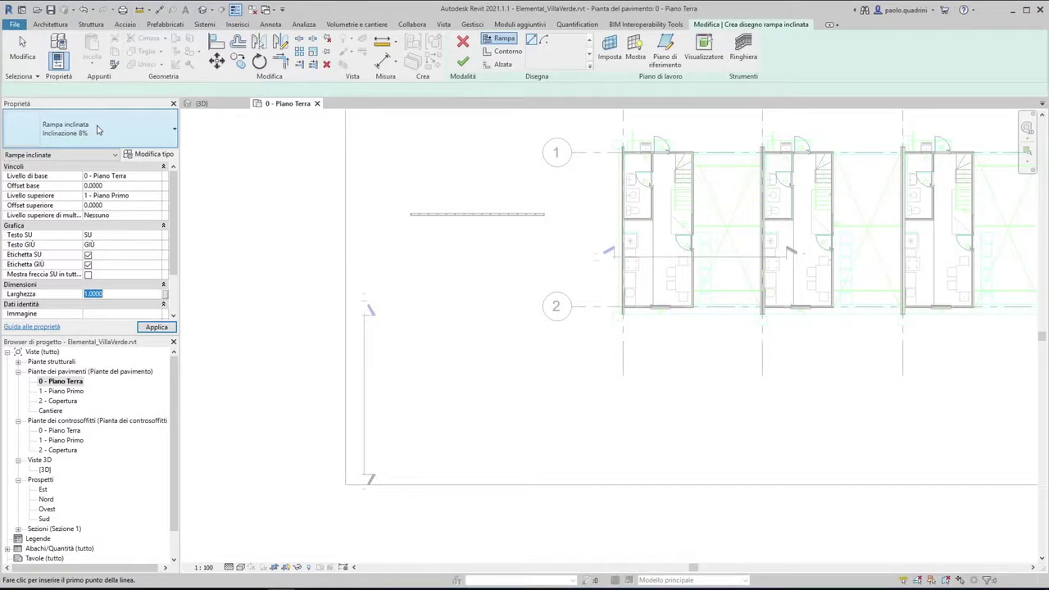
click(95, 130)
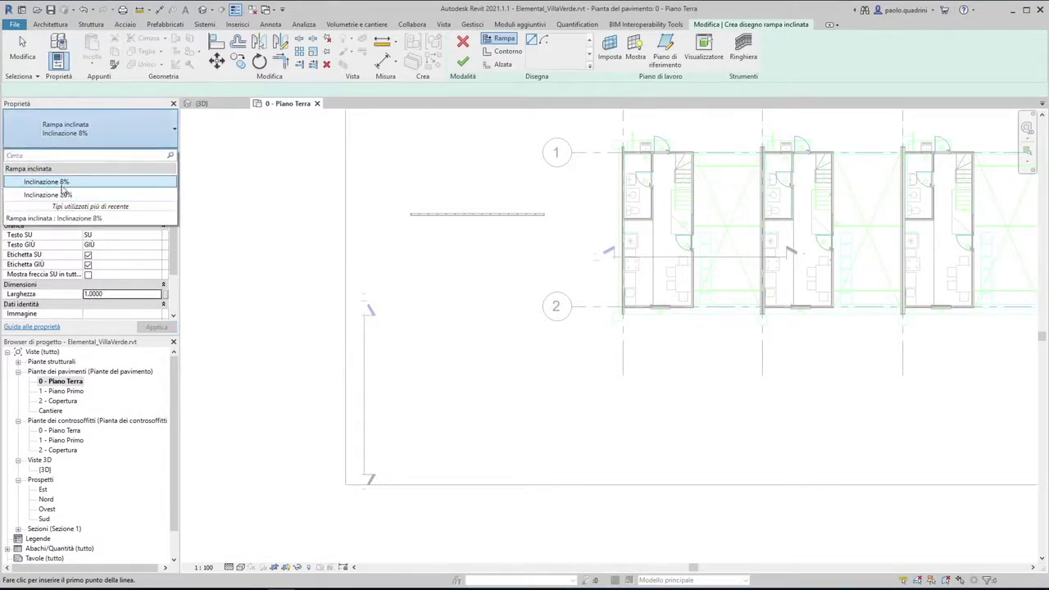
click(82, 134)
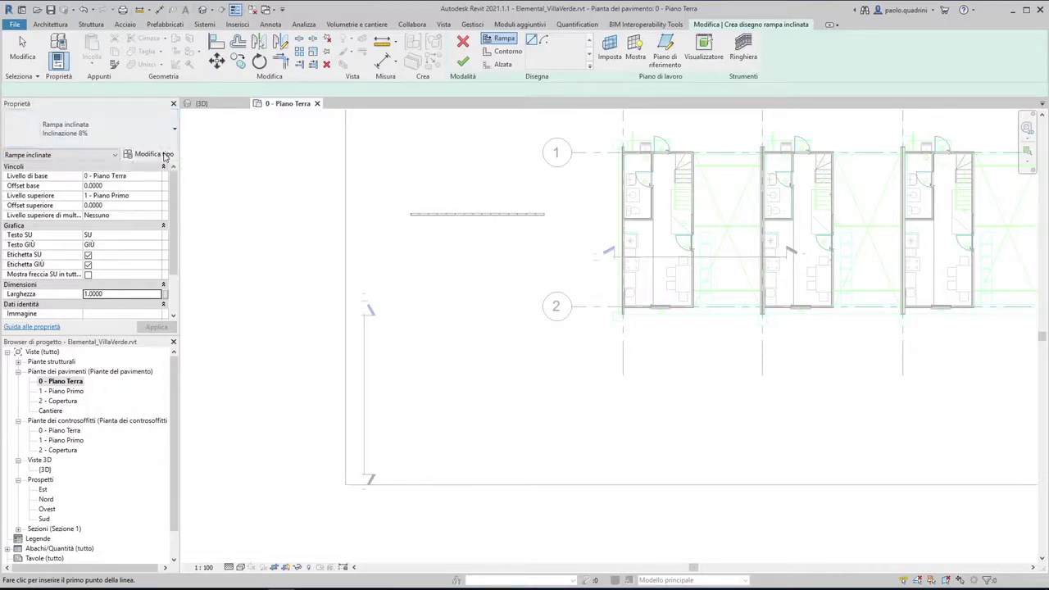
Open the Inclinazione 8% type properties and switch the ramp form to Spesso.
click(152, 154)
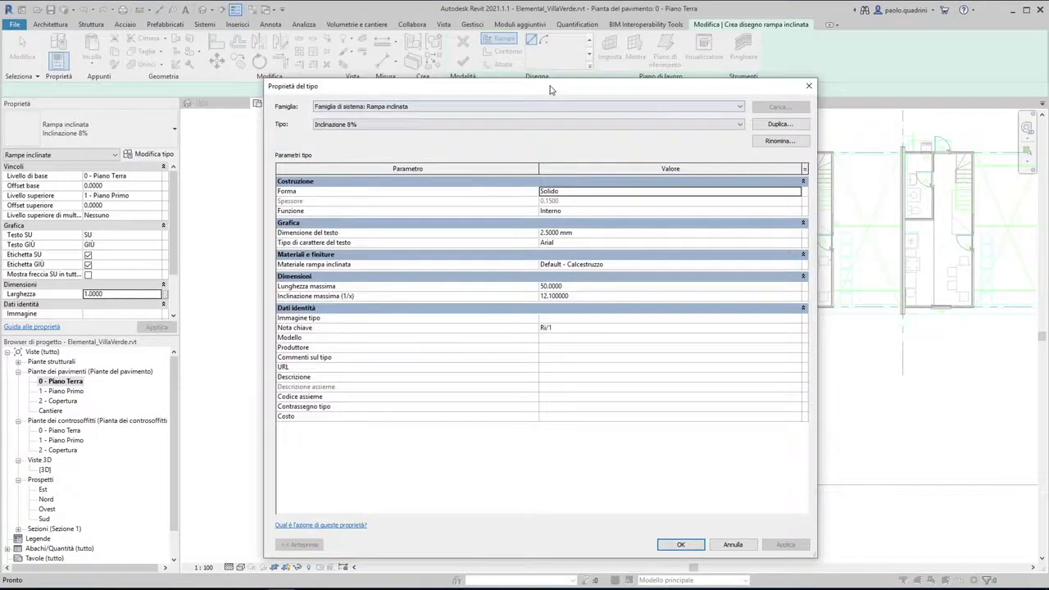
drag(554, 87, 560, 58)
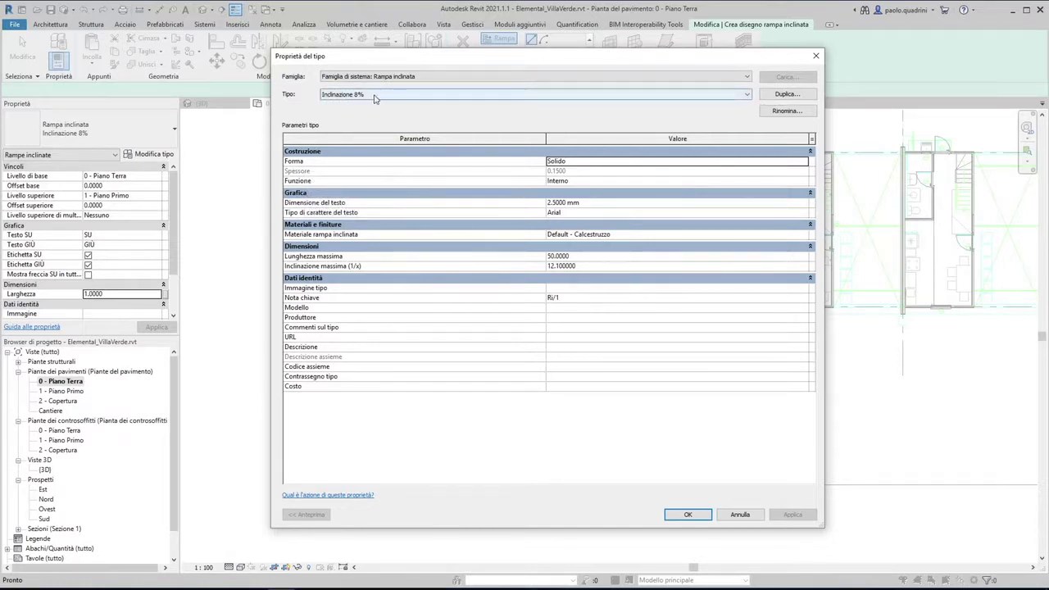
click(803, 164)
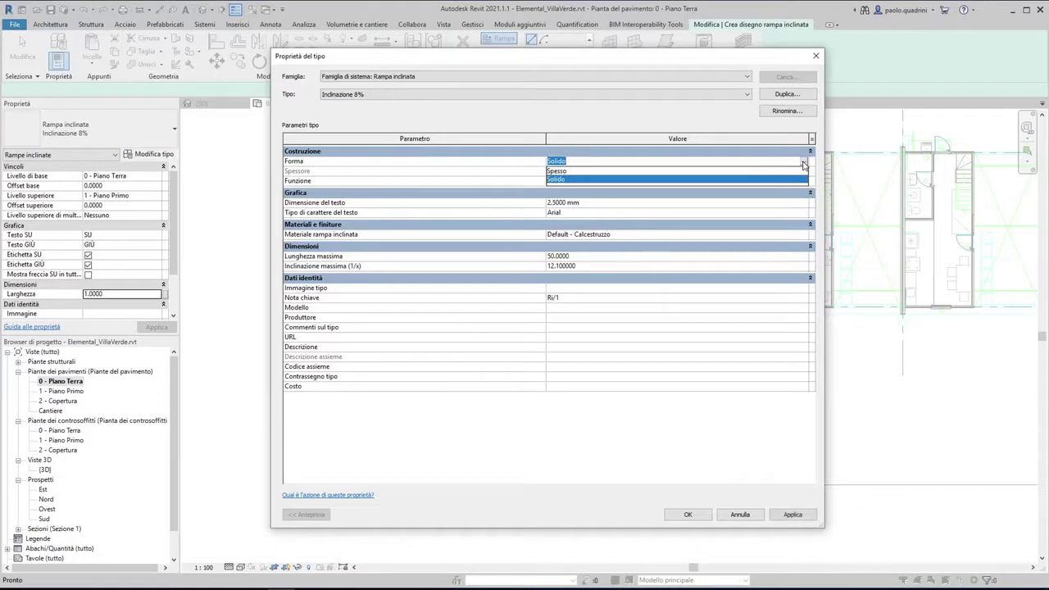
click(803, 165)
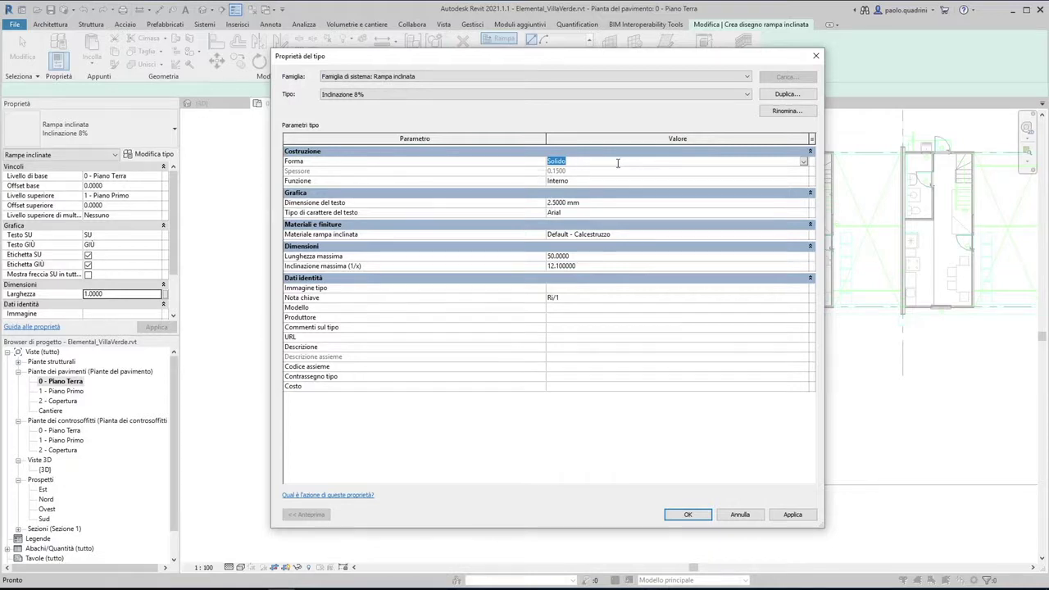
click(805, 163)
click(578, 174)
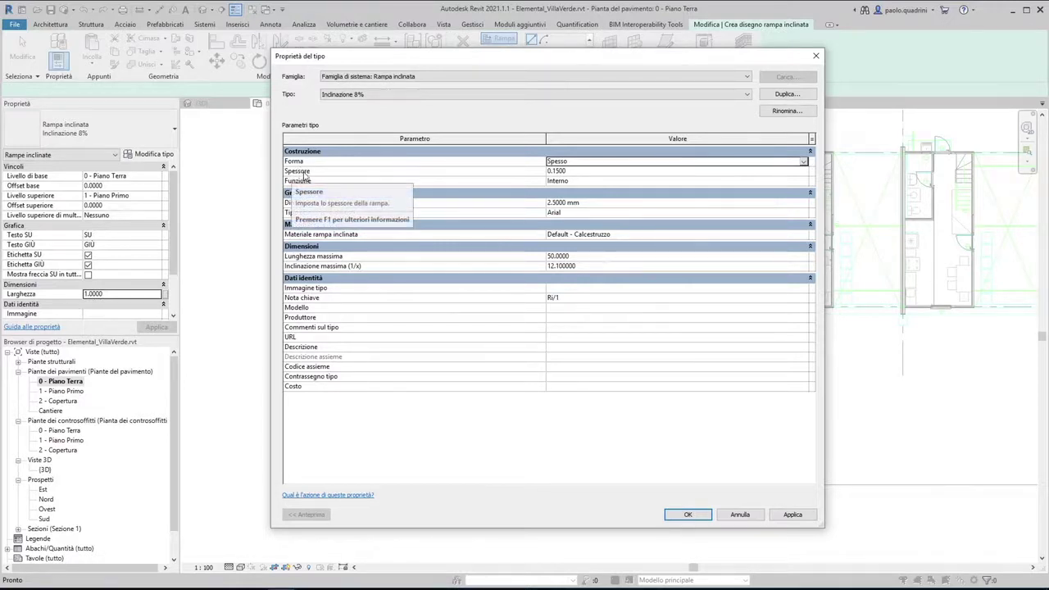
Check the 0.1500 thickness value, then set the ramp form back to Solido.
click(590, 172)
double_click(590, 171)
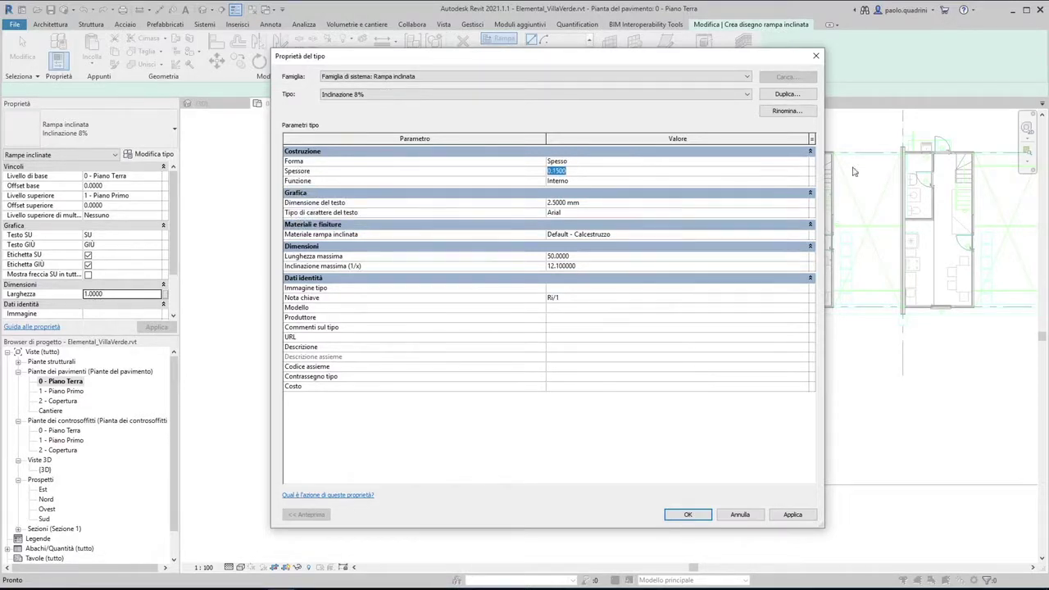
click(806, 162)
click(559, 181)
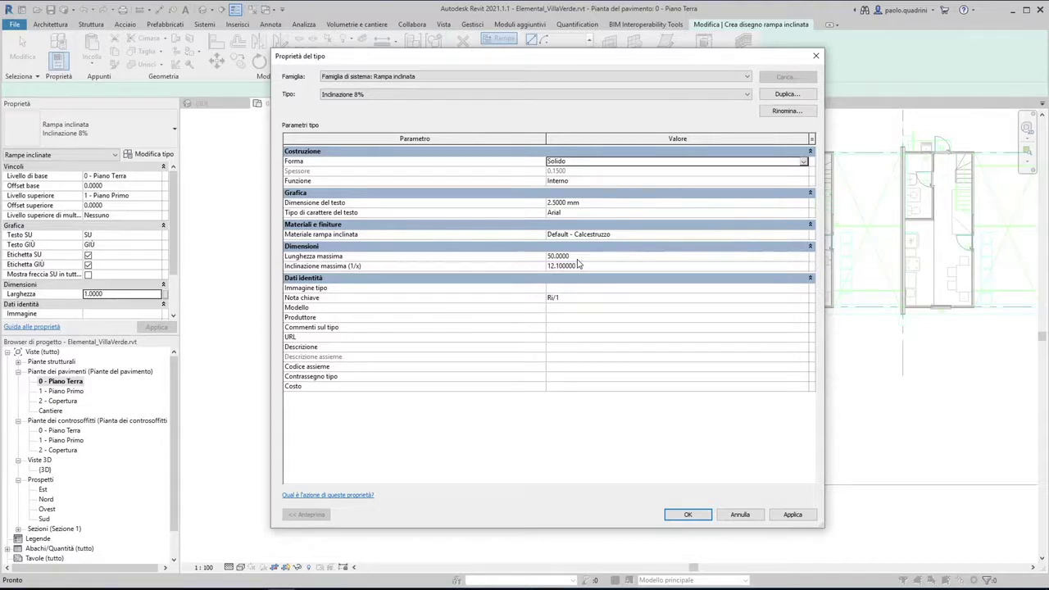
Enter 10 as Lunghezza massima and select the 12.100000 Inclinazione massima value.
click(578, 257)
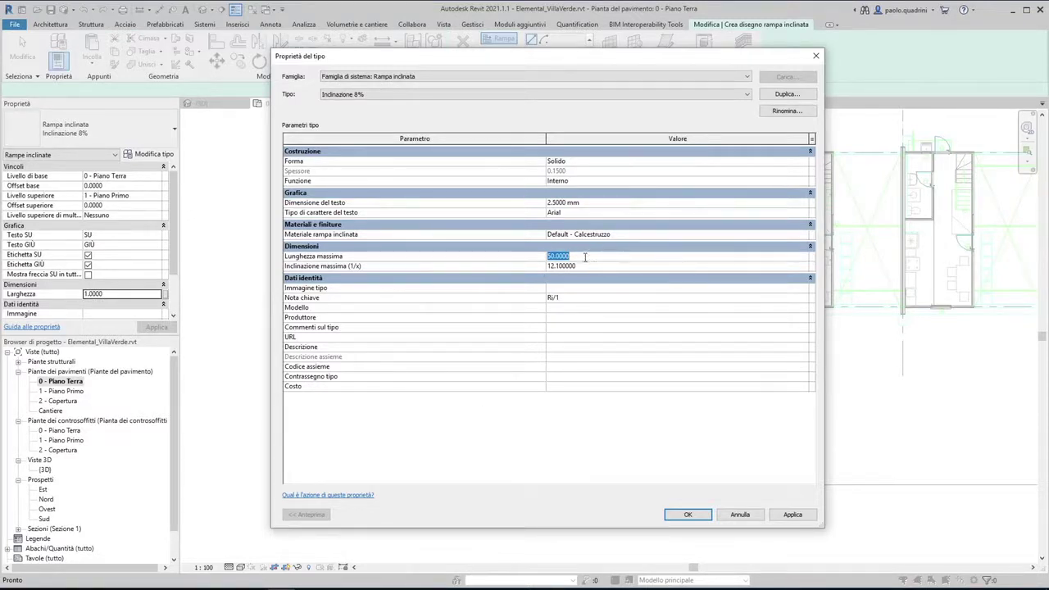
text(10)
click(557, 265)
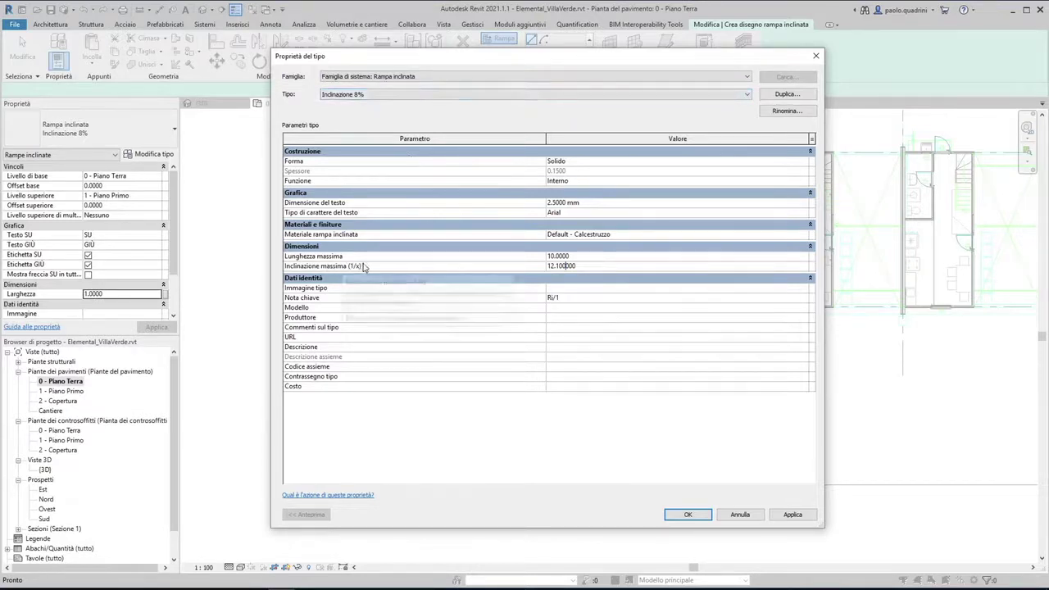
drag(591, 266, 541, 267)
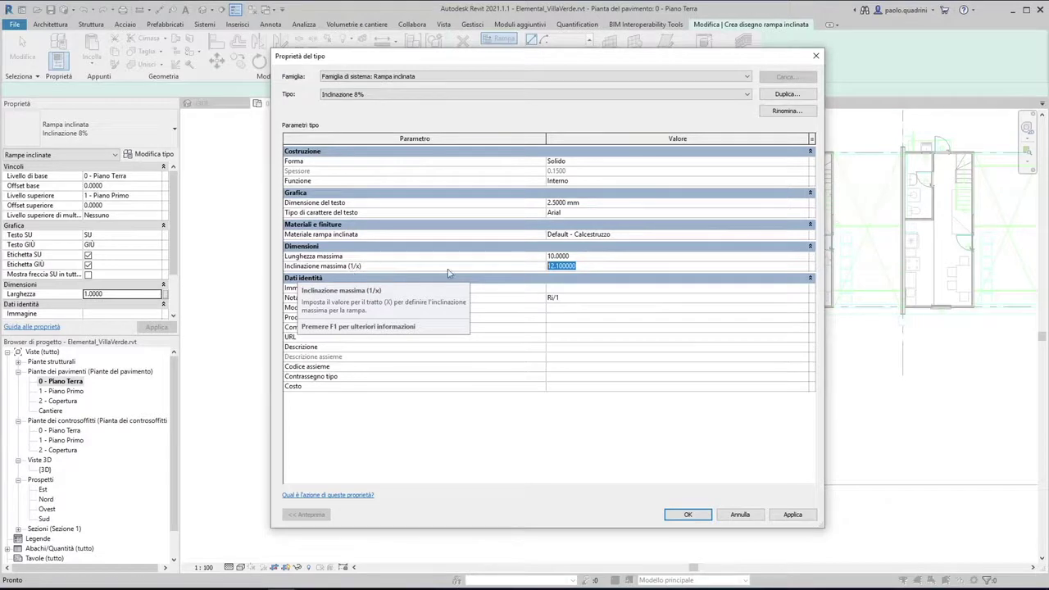
Close the type properties and sketch the first 10.0000-long ramp run below the houses.
click(689, 517)
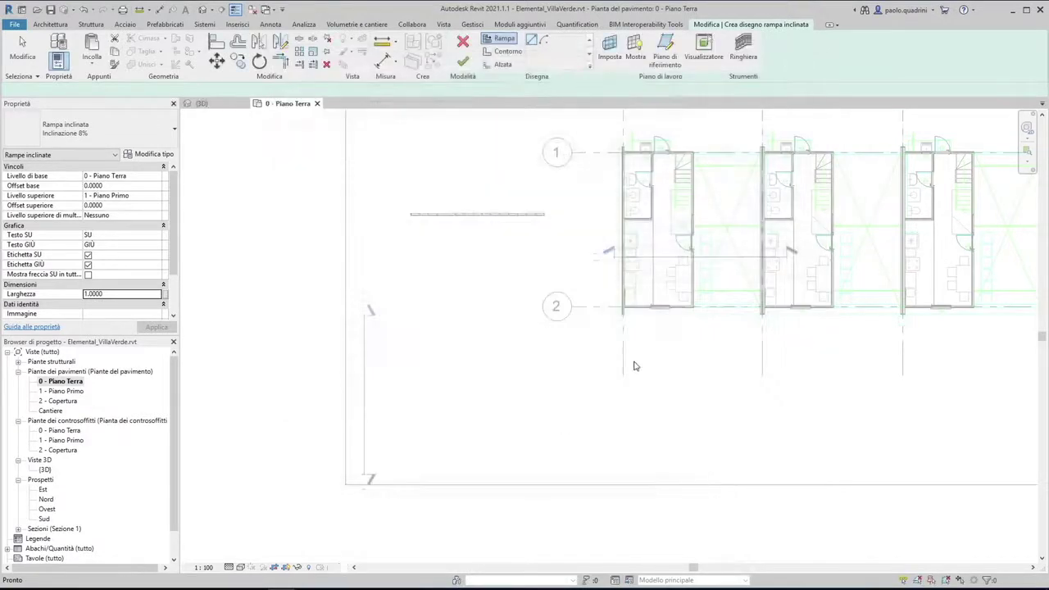
middle_drag(566, 363, 546, 316)
click(502, 39)
click(371, 348)
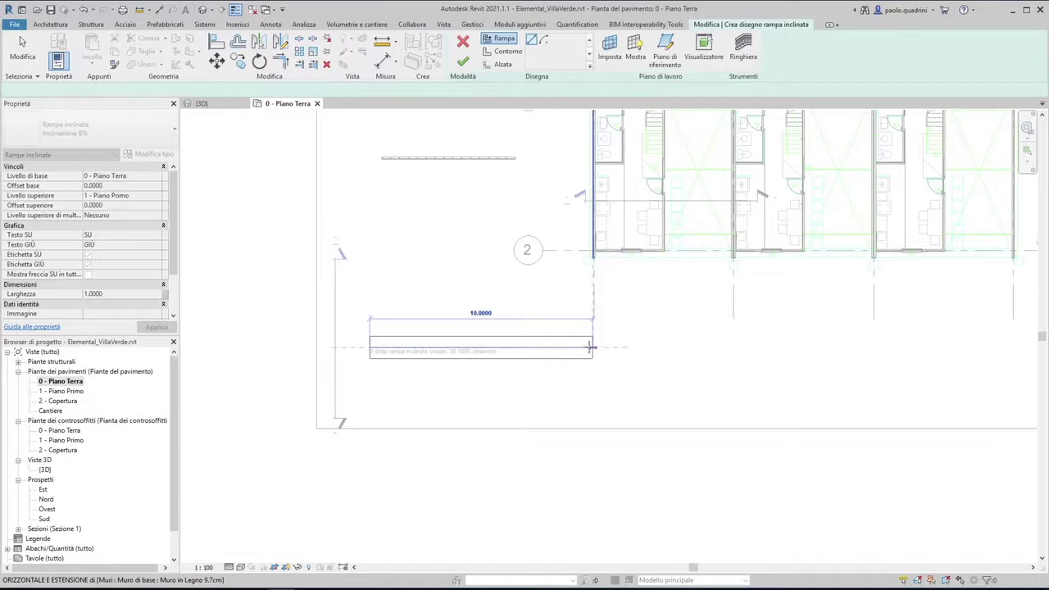
mouse_move(482, 348)
middle_down()
mouse_move(475, 398)
mouse_move(436, 427)
middle_up()
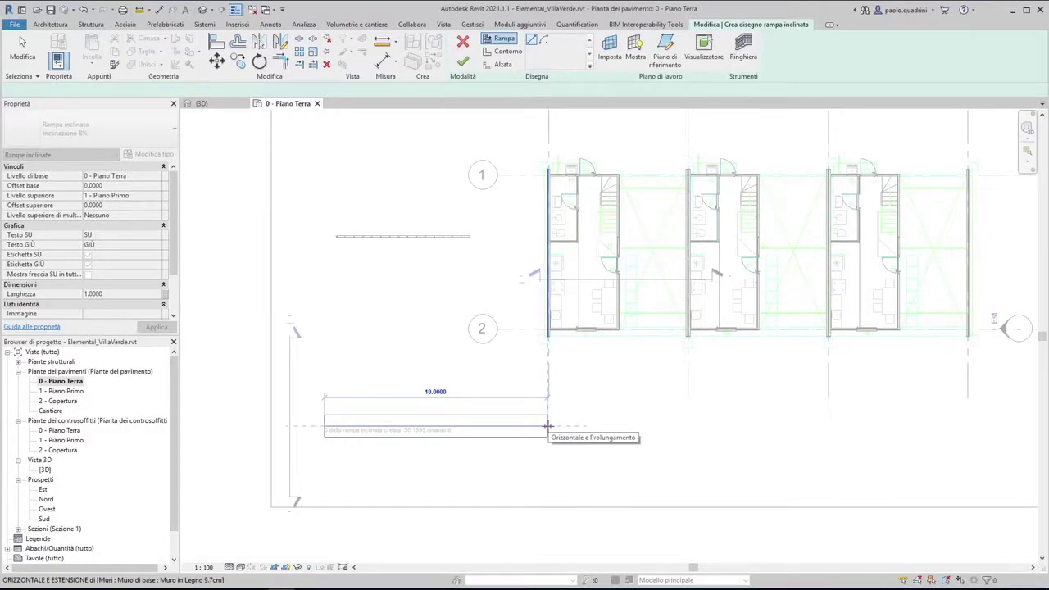
click(549, 426)
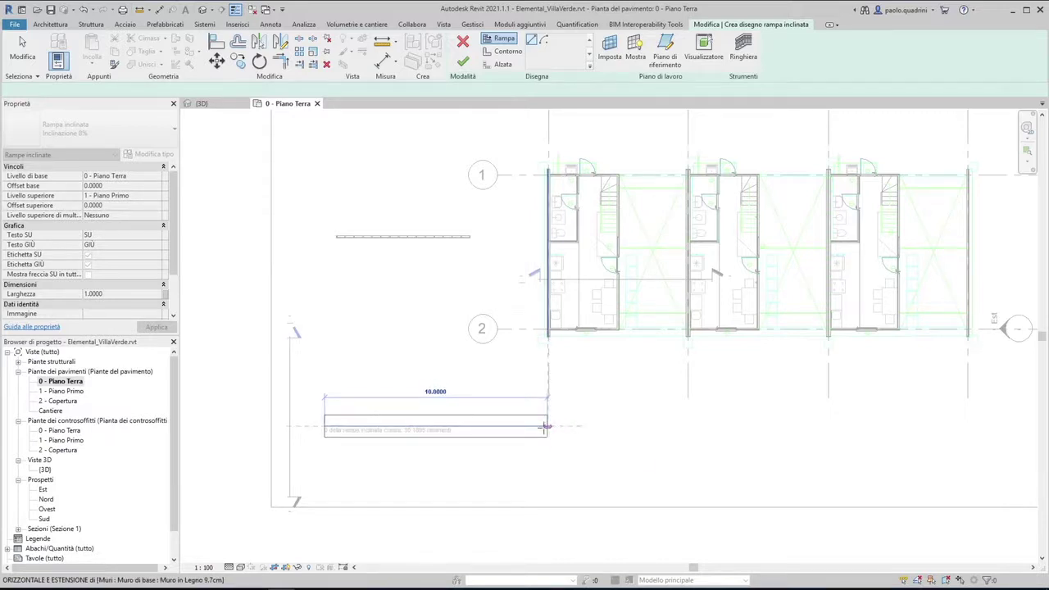
middle_drag(548, 426, 515, 336)
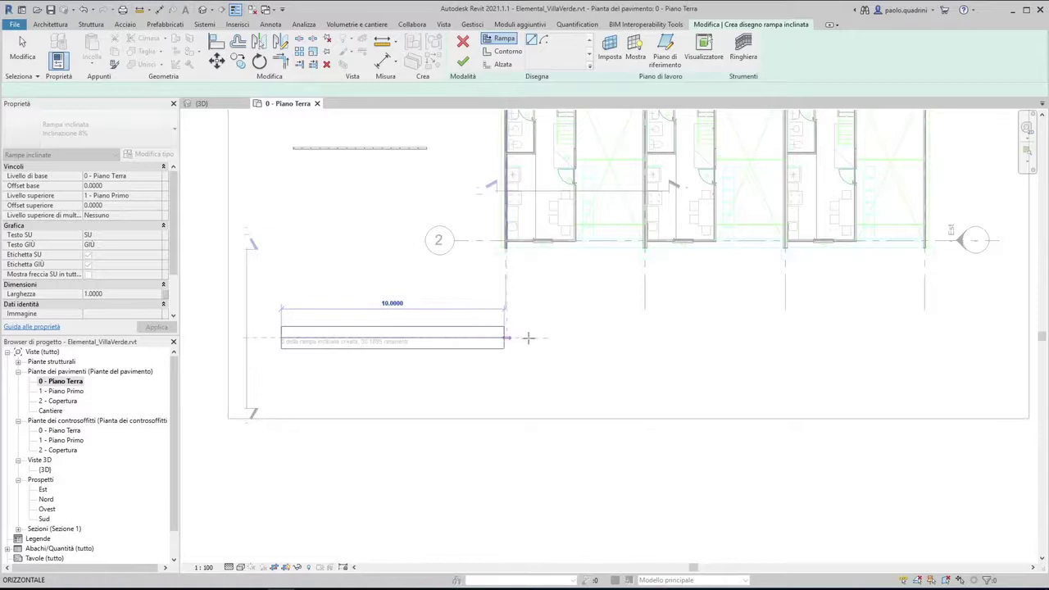
click(520, 339)
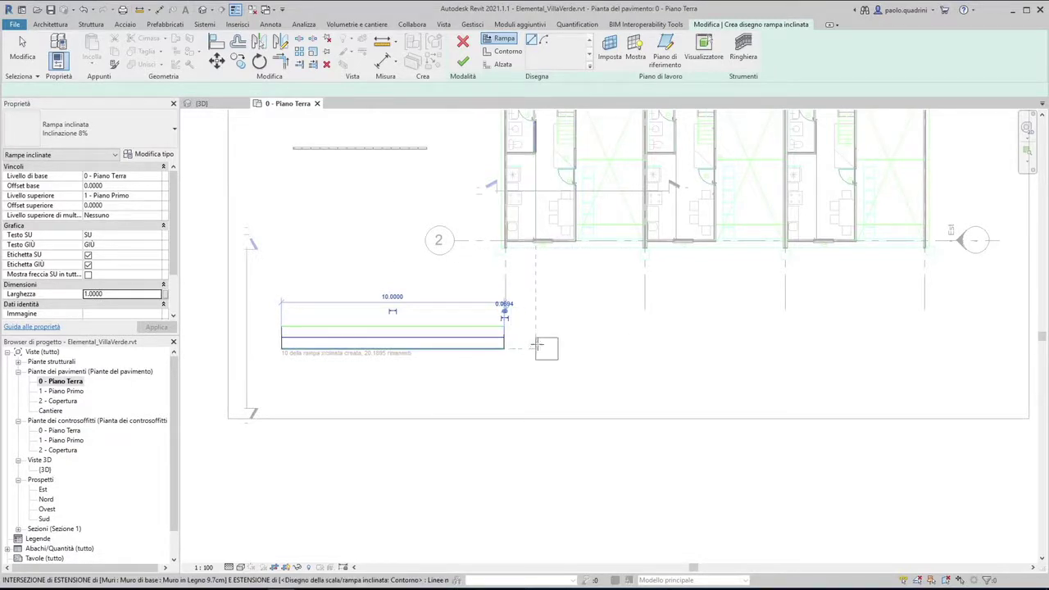
Sketch a second 10.0000 run in line with the first, leaving a landing gap.
scroll(538, 341, up, 2)
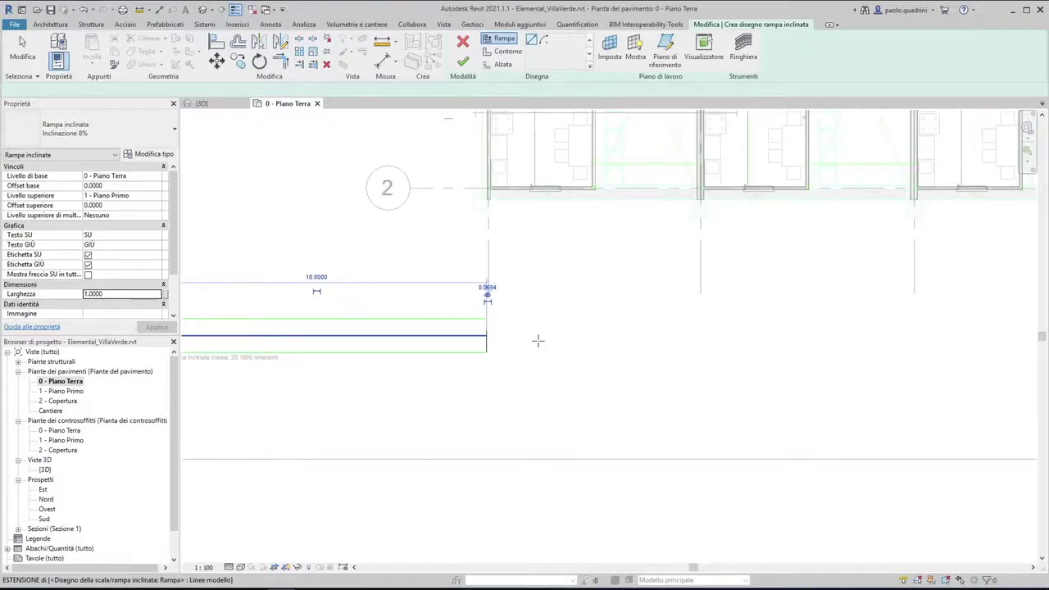
middle_drag(559, 336, 492, 334)
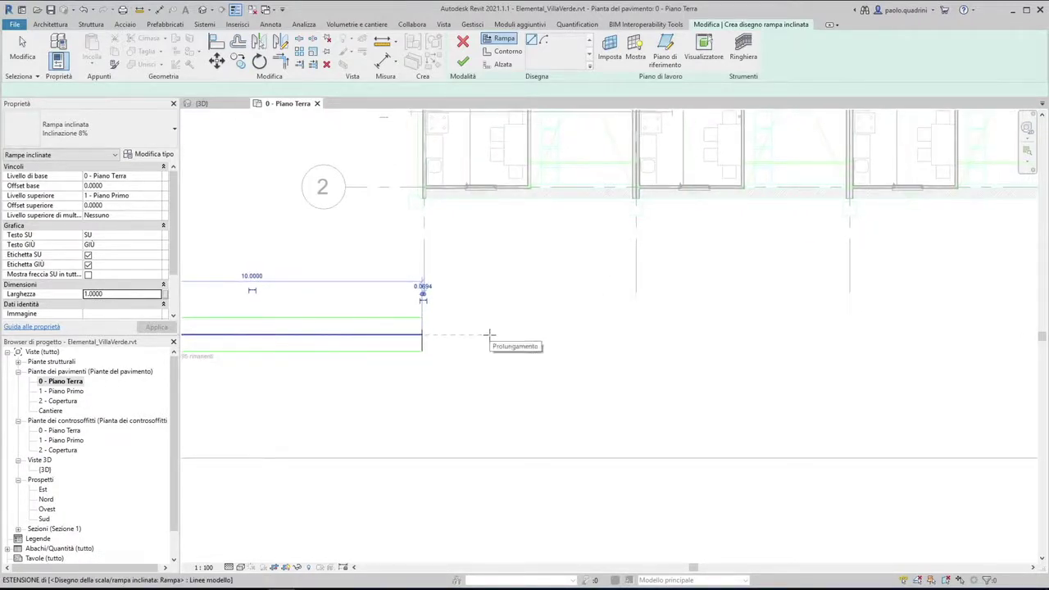
click(489, 334)
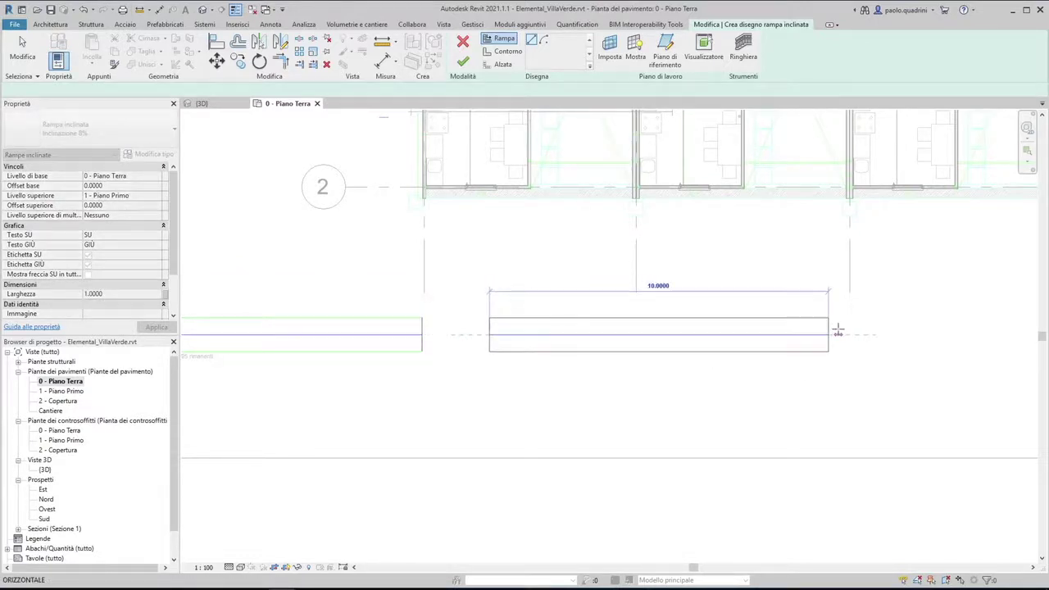
click(882, 327)
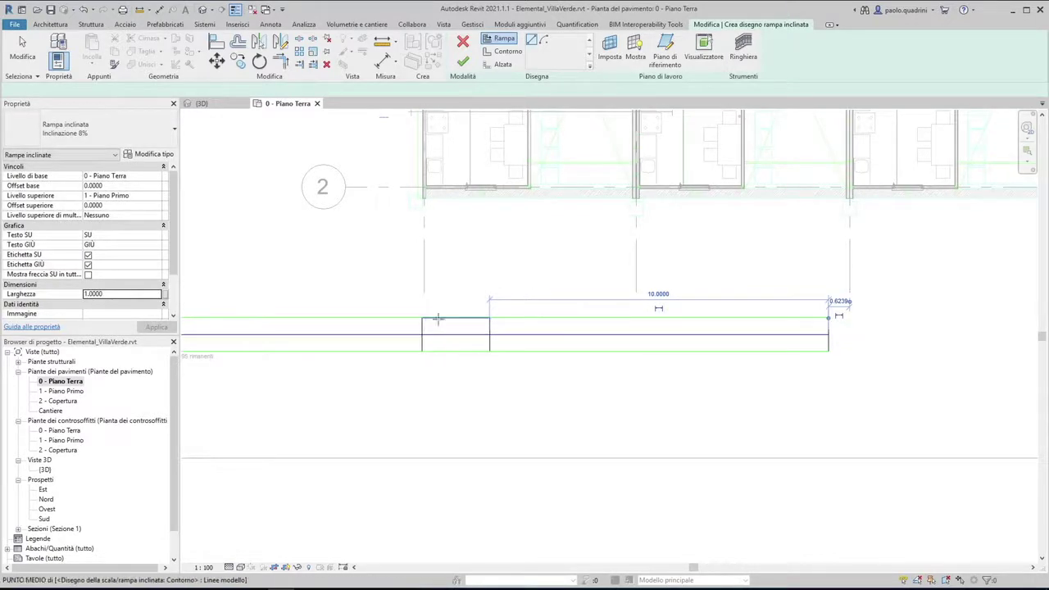
middle_drag(450, 350, 204, 300)
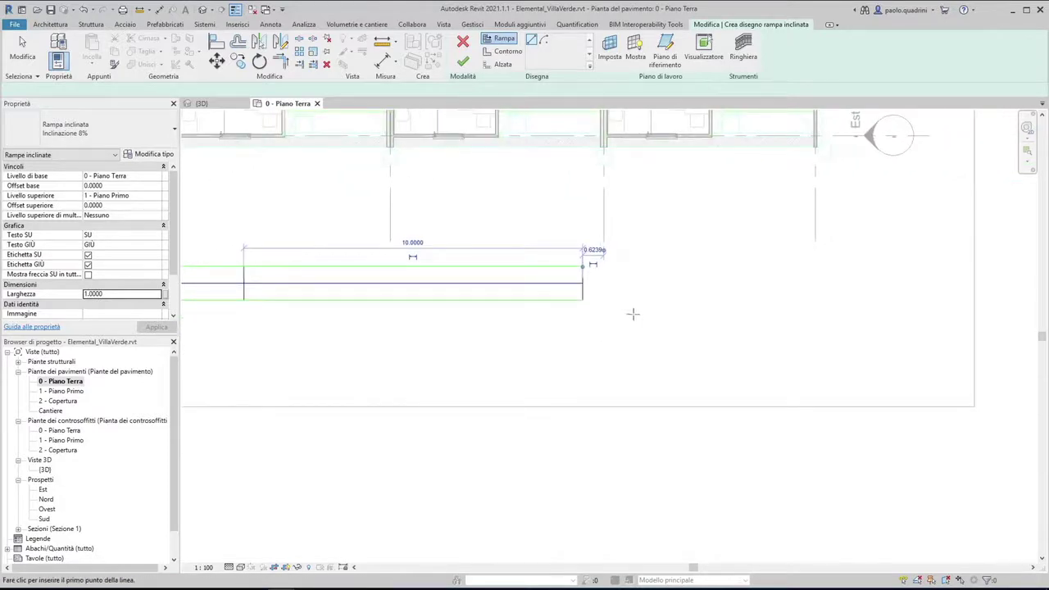
Add a short offset run and a diagonal run angled toward the houses, leaving 7.7895 remaining.
click(639, 315)
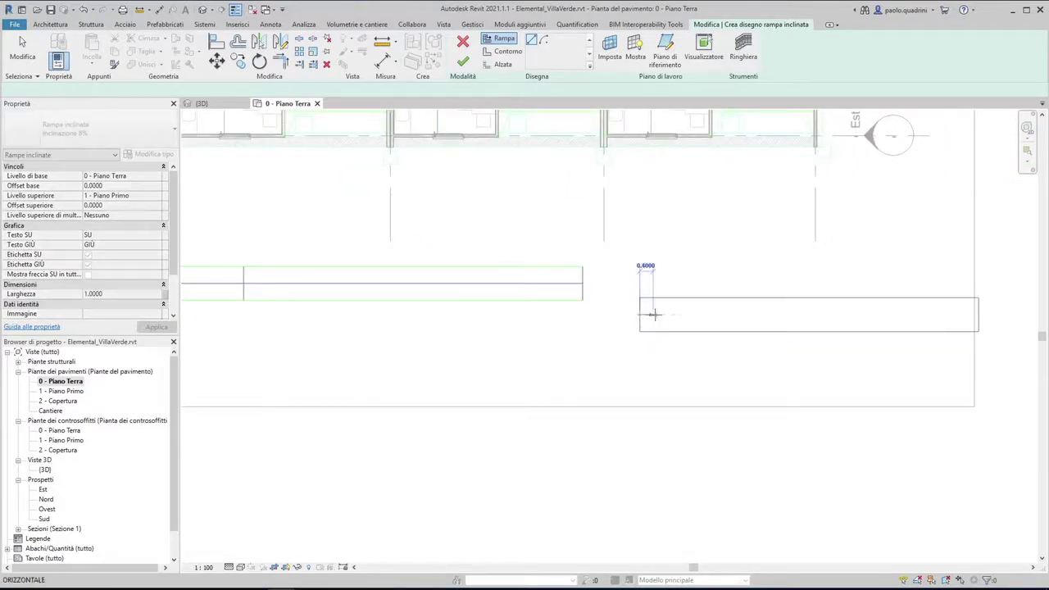
click(687, 314)
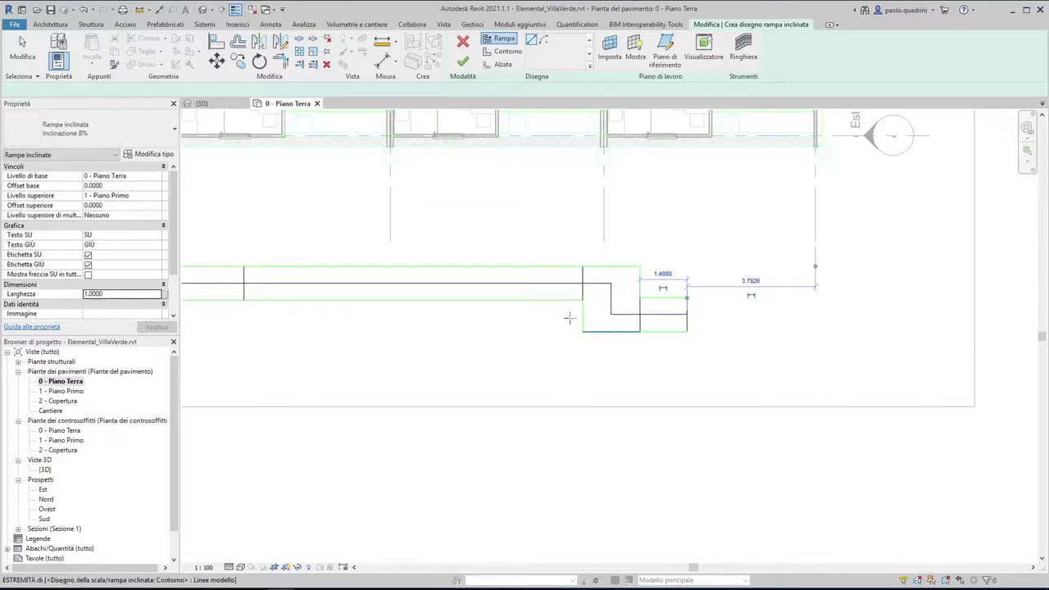
click(764, 264)
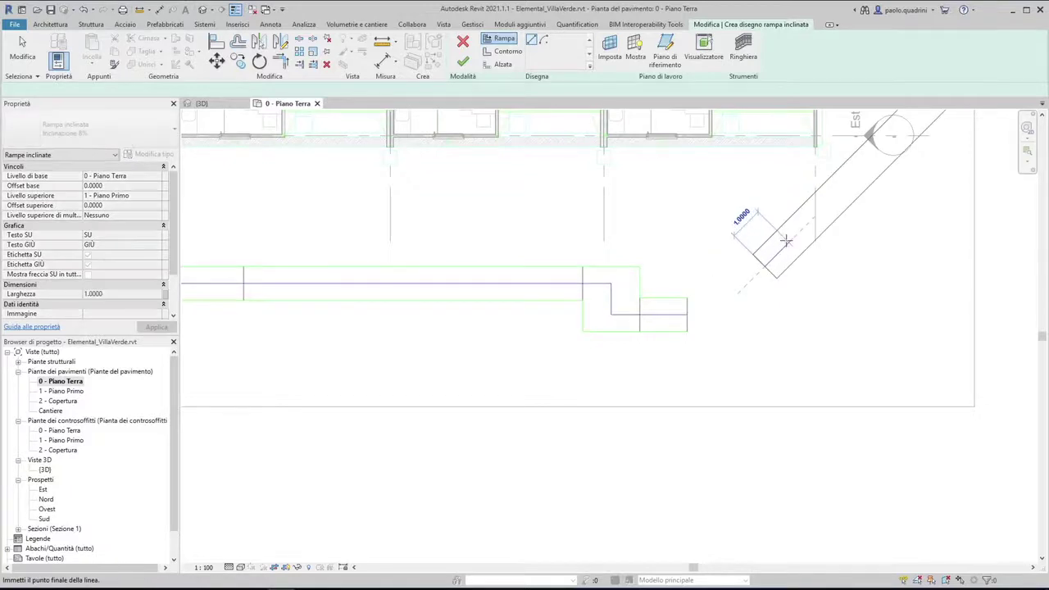
click(710, 313)
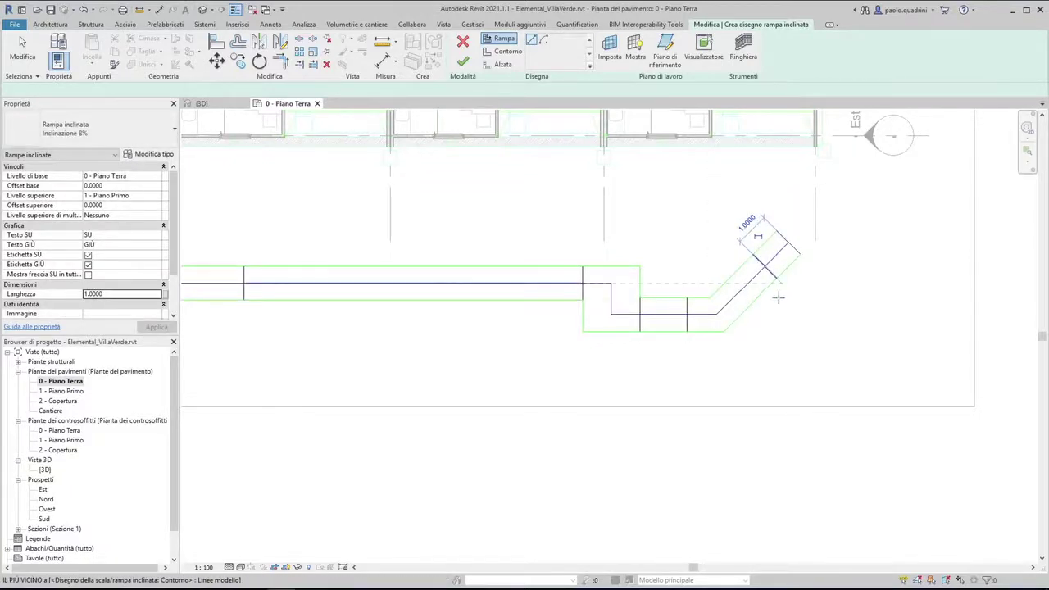
middle_drag(779, 271, 762, 377)
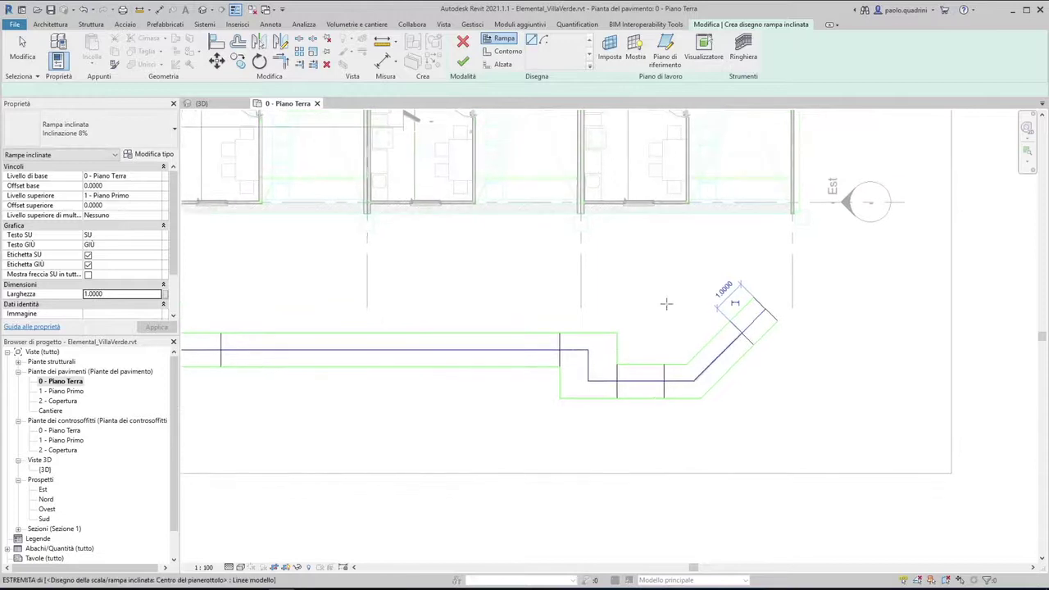
scroll(753, 307, down, 1)
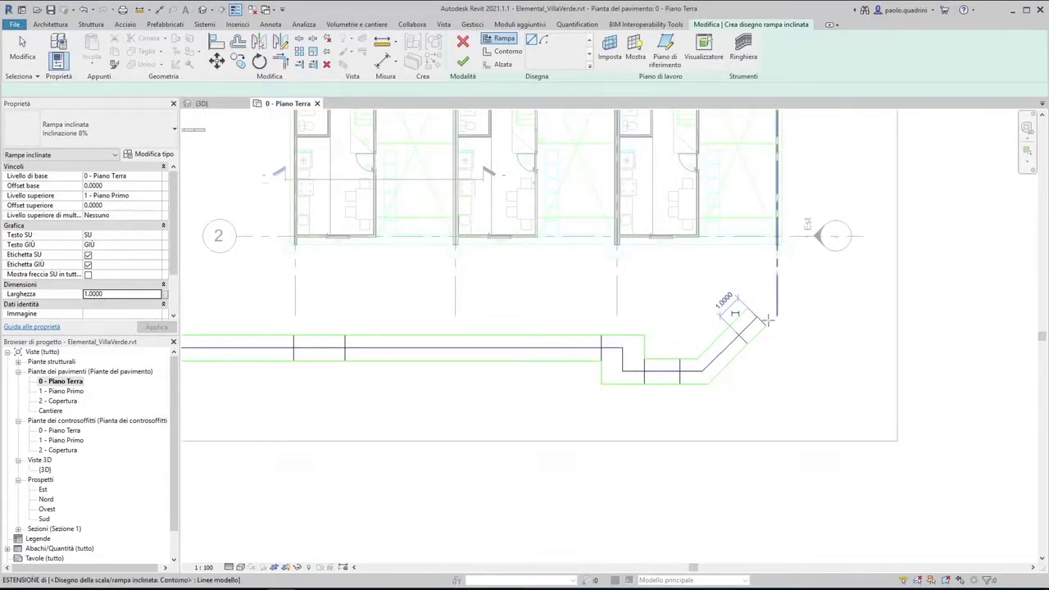
middle_drag(737, 306, 890, 273)
click(836, 328)
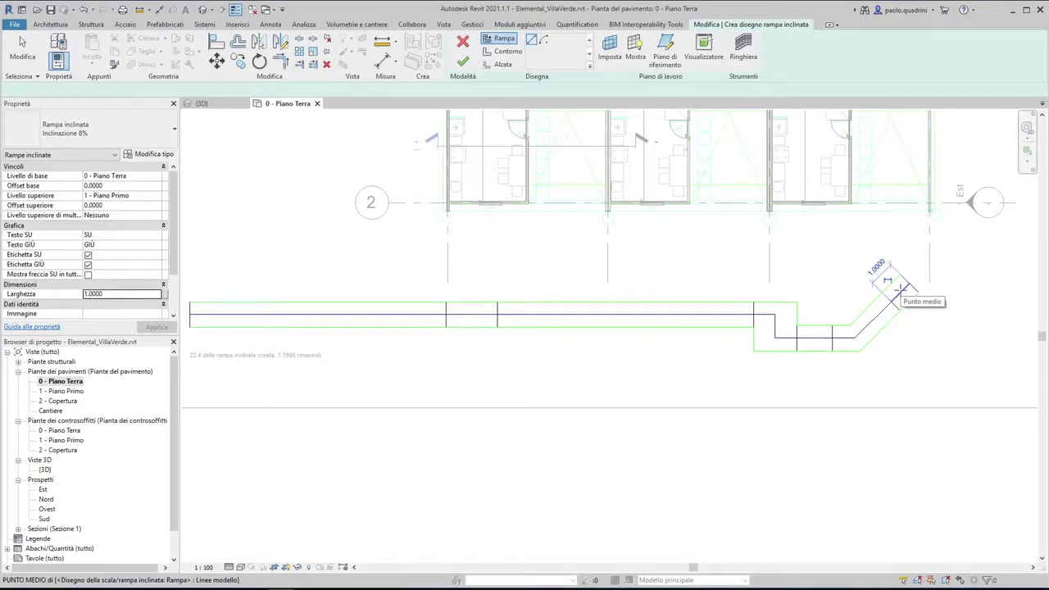
click(462, 64)
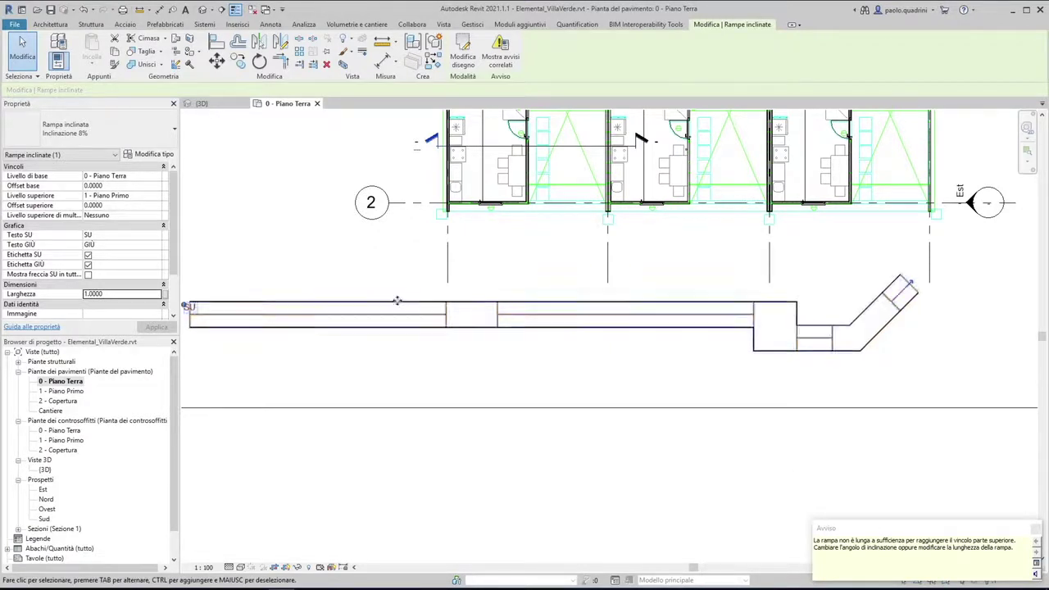
scroll(343, 291, down, 1)
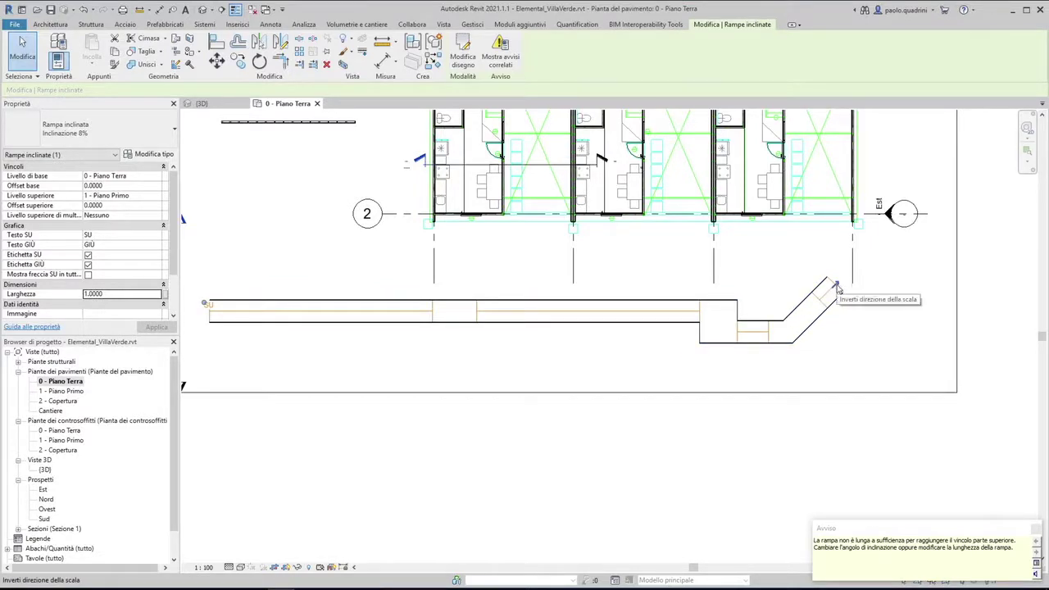
click(200, 103)
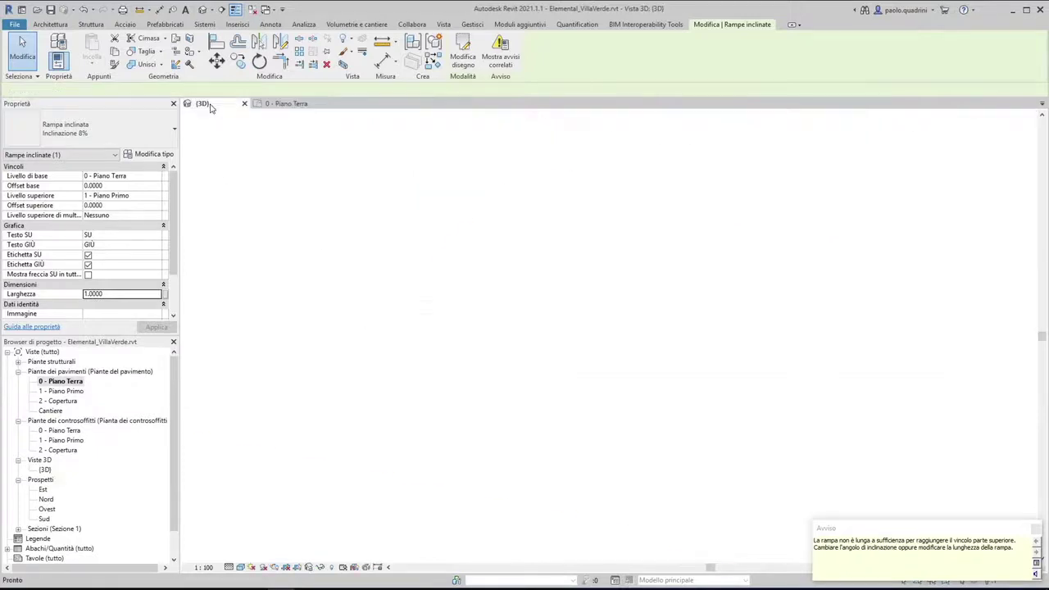
click(983, 164)
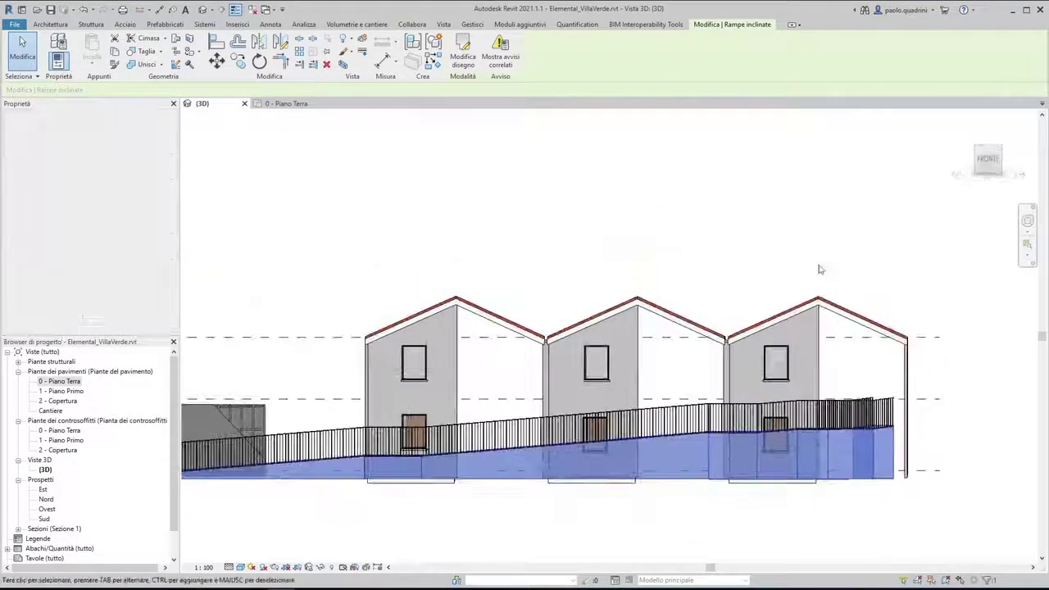
scroll(708, 295, down, 3)
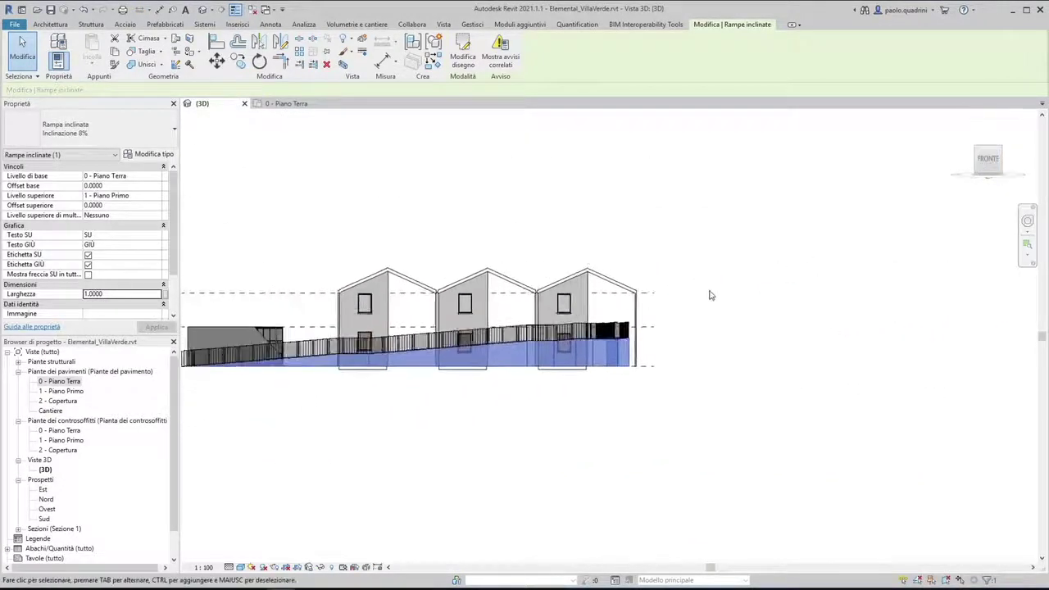
scroll(811, 318, up, 2)
scroll(738, 324, up, 2)
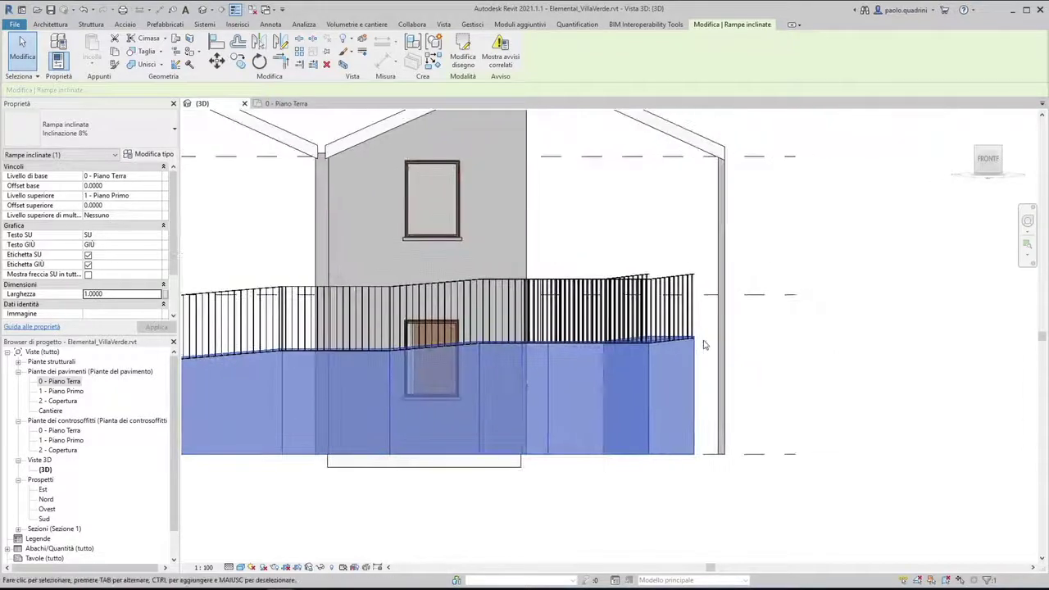
scroll(666, 331, up, 2)
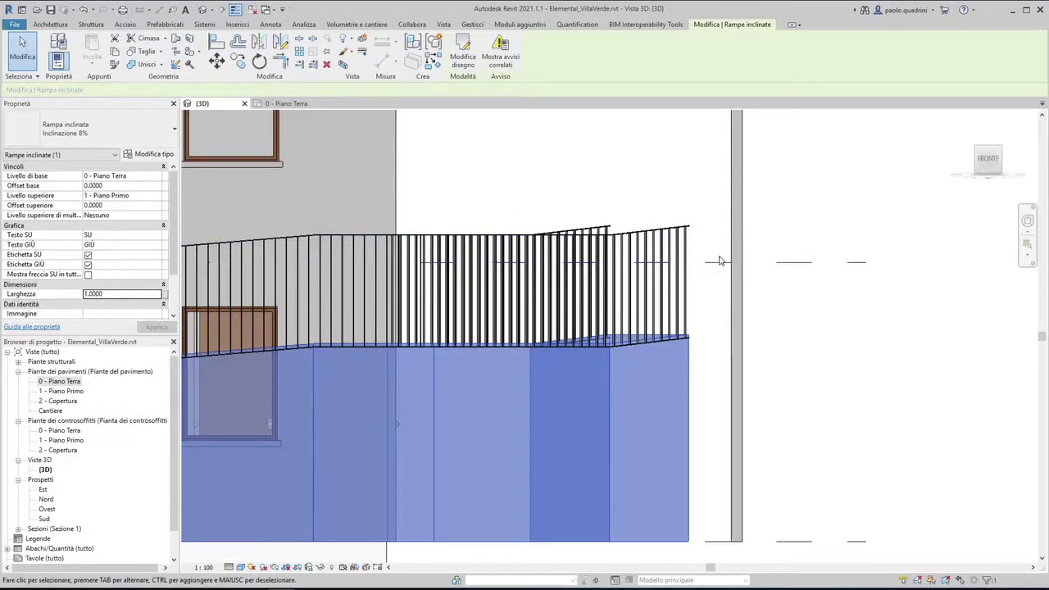
scroll(723, 270, down, 1)
scroll(723, 270, down, 1)
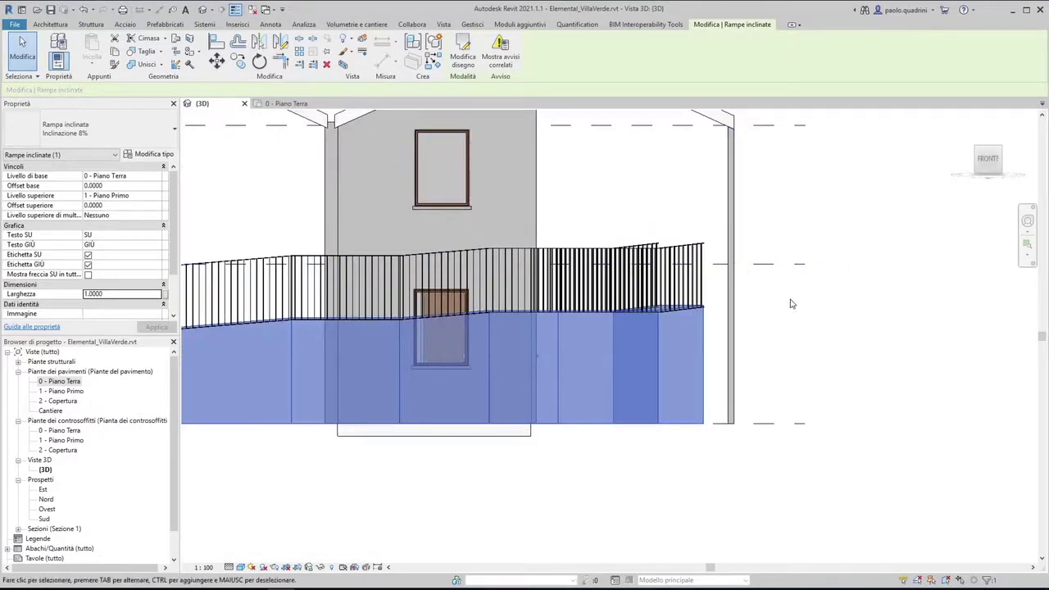
scroll(792, 307, down, 2)
mouse_move(786, 314)
shift+middle_down()
mouse_move(720, 396)
mouse_move(641, 401)
shift+middle_up()
scroll(642, 401, down, 2)
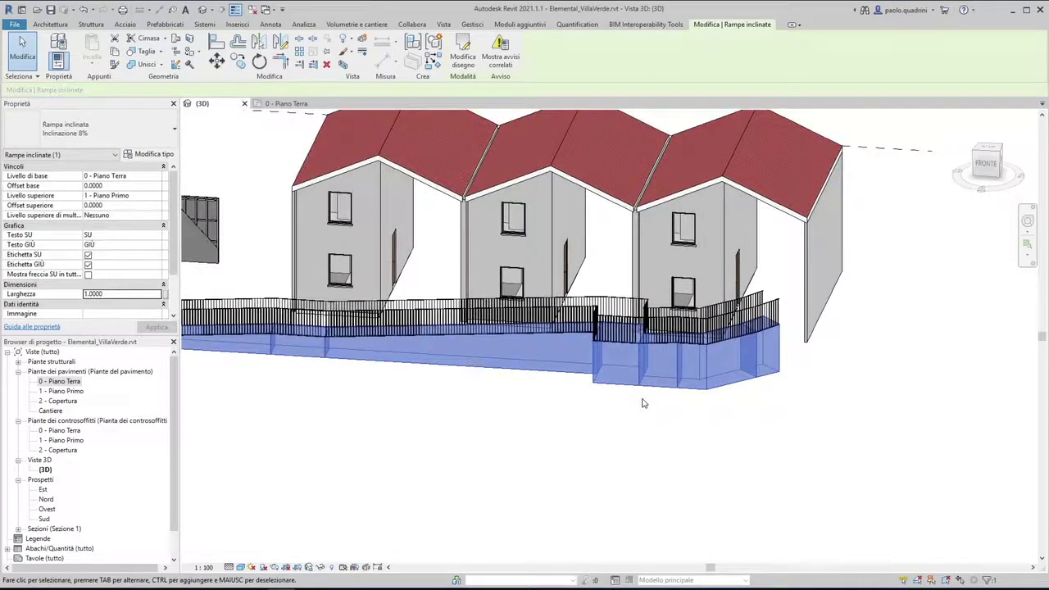
shift+middle_drag(452, 382, 285, 425)
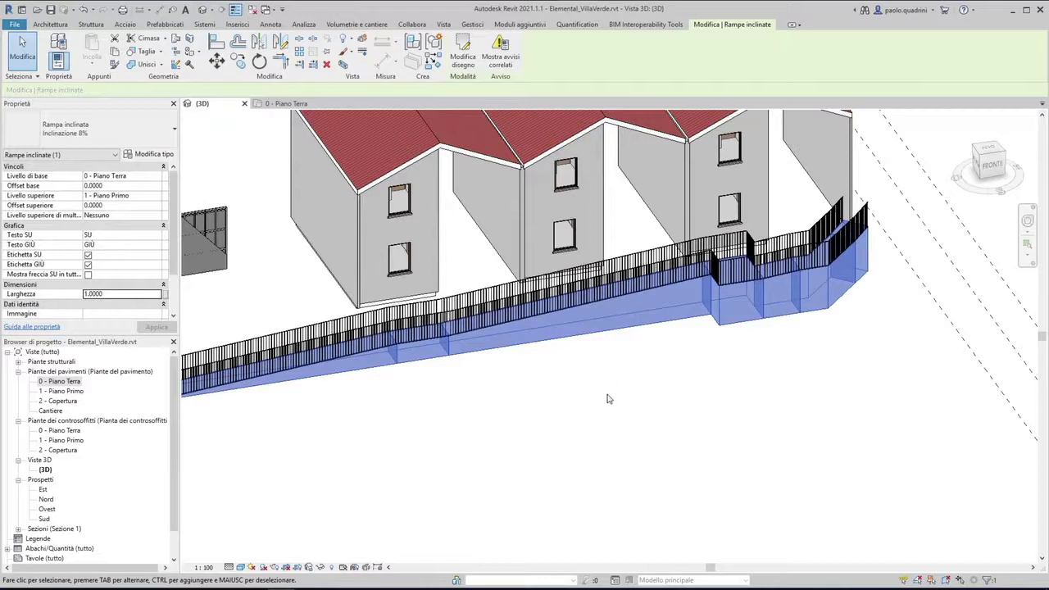
scroll(607, 399, down, 2)
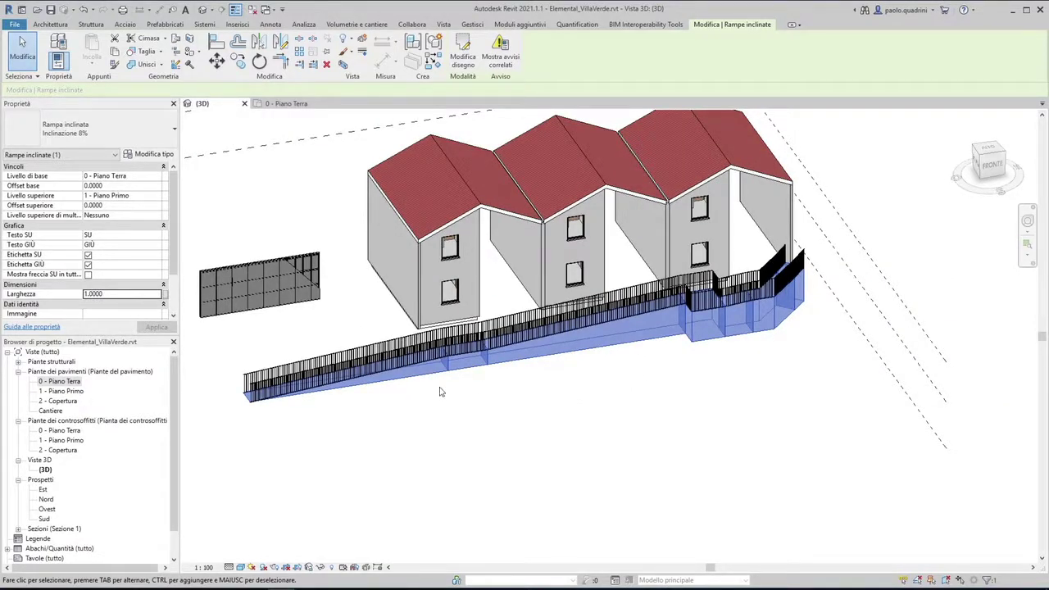
middle_drag(586, 383, 586, 424)
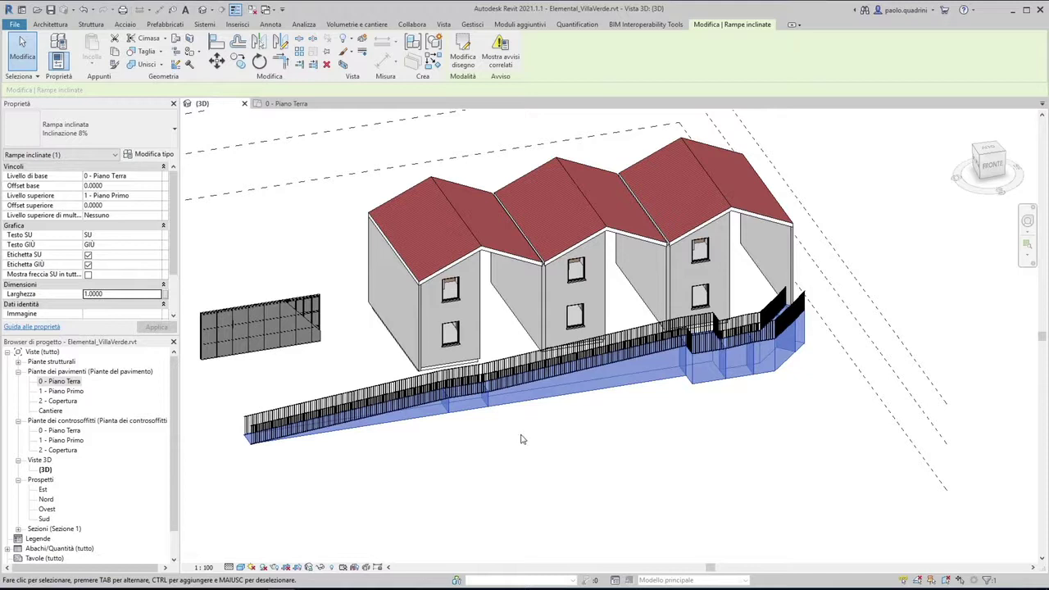
shift+middle_drag(503, 434, 550, 433)
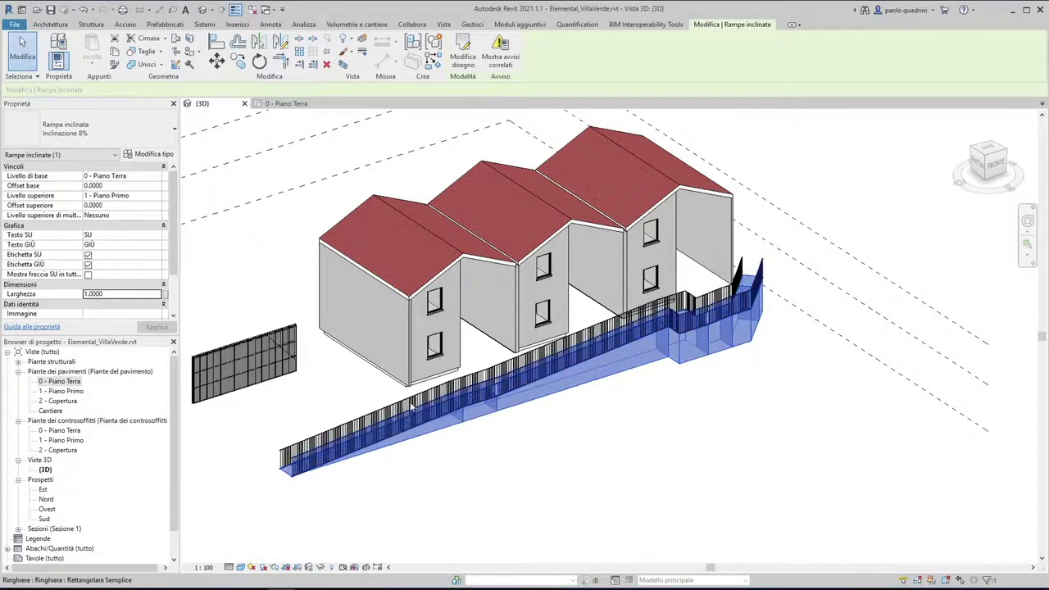
Switch the ramp to Rampa inclinata: Inclinazione 20% and view it from FRONTE.
click(82, 134)
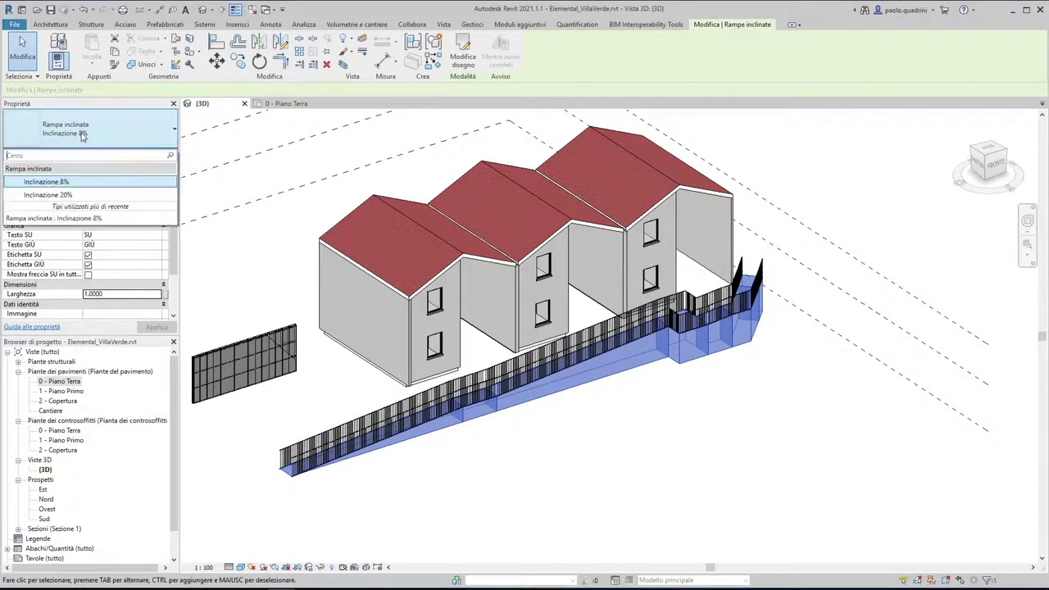
click(71, 197)
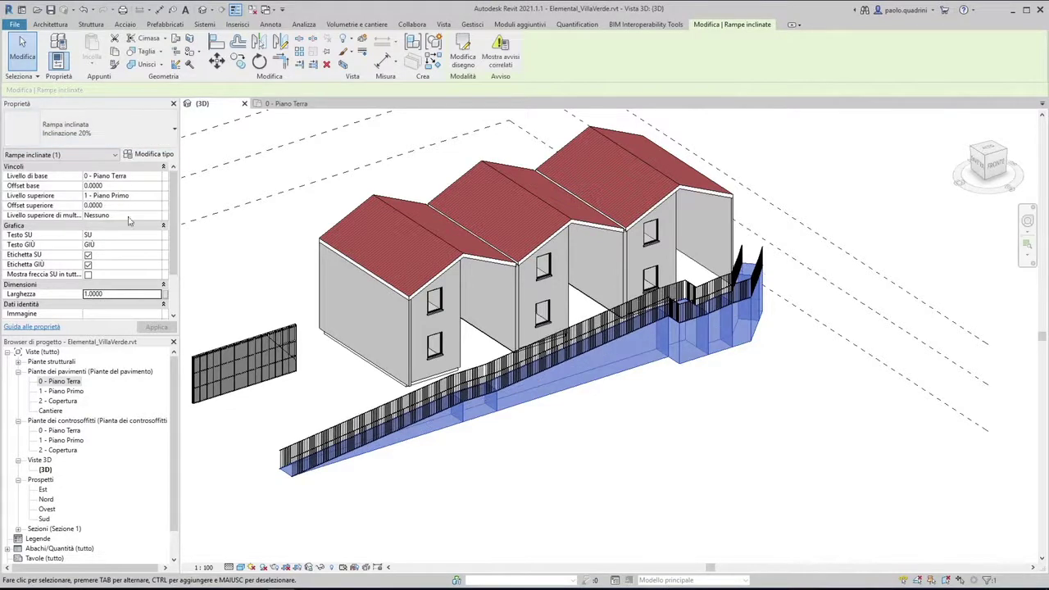
click(994, 162)
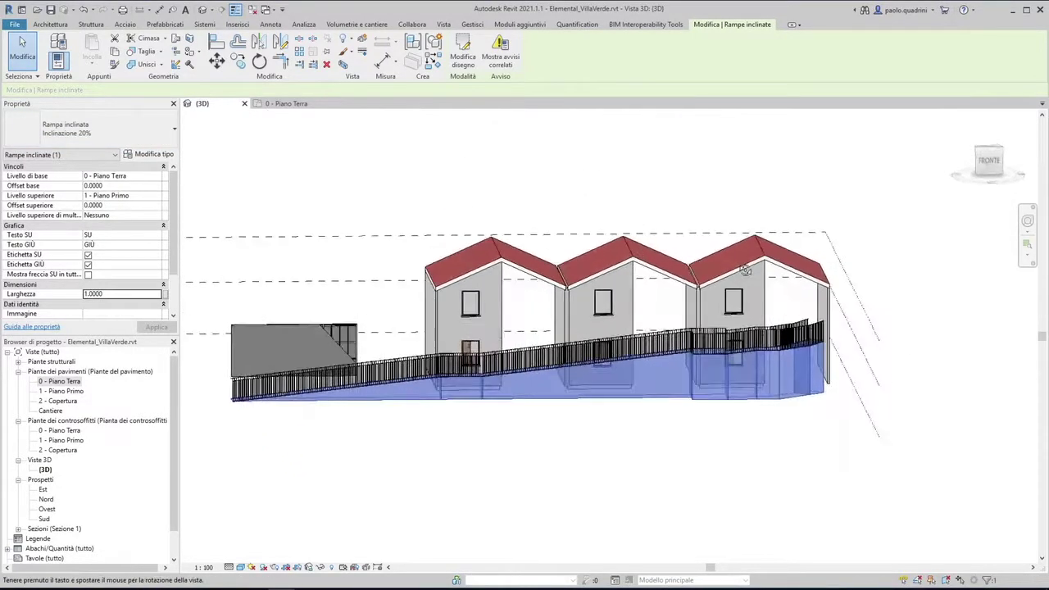
click(990, 162)
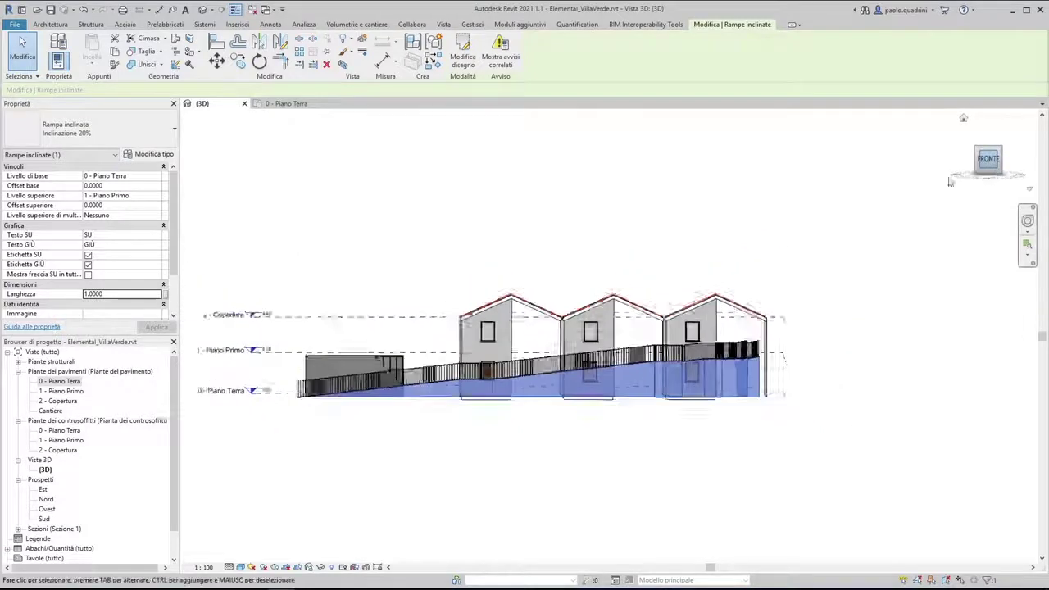
Zoom and orbit the 3D view to inspect the steeper ramp's landing end.
scroll(846, 319, up, 5)
scroll(846, 318, up, 5)
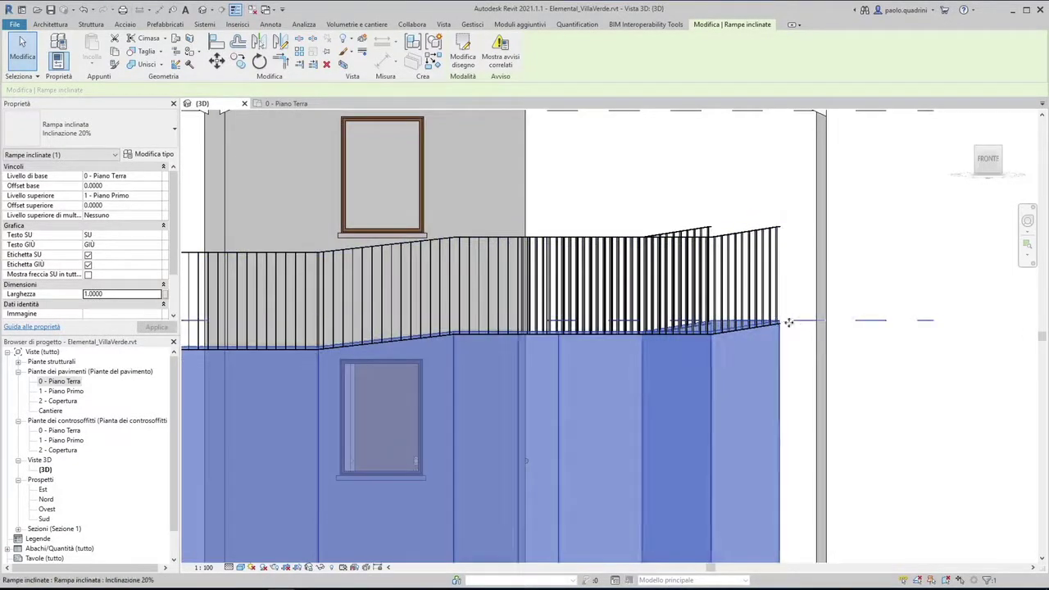
scroll(787, 320, down, 3)
scroll(790, 289, down, 2)
shift+middle_drag(789, 290, 811, 346)
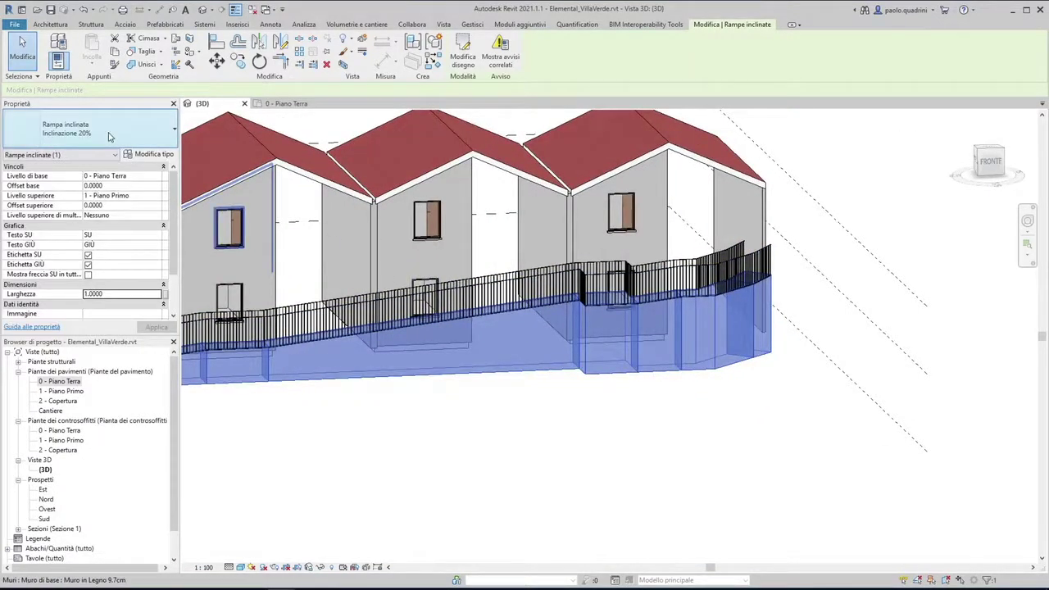
mouse_move(385, 356)
middle_down()
mouse_move(582, 332)
mouse_move(393, 402)
mouse_move(250, 402)
middle_up()
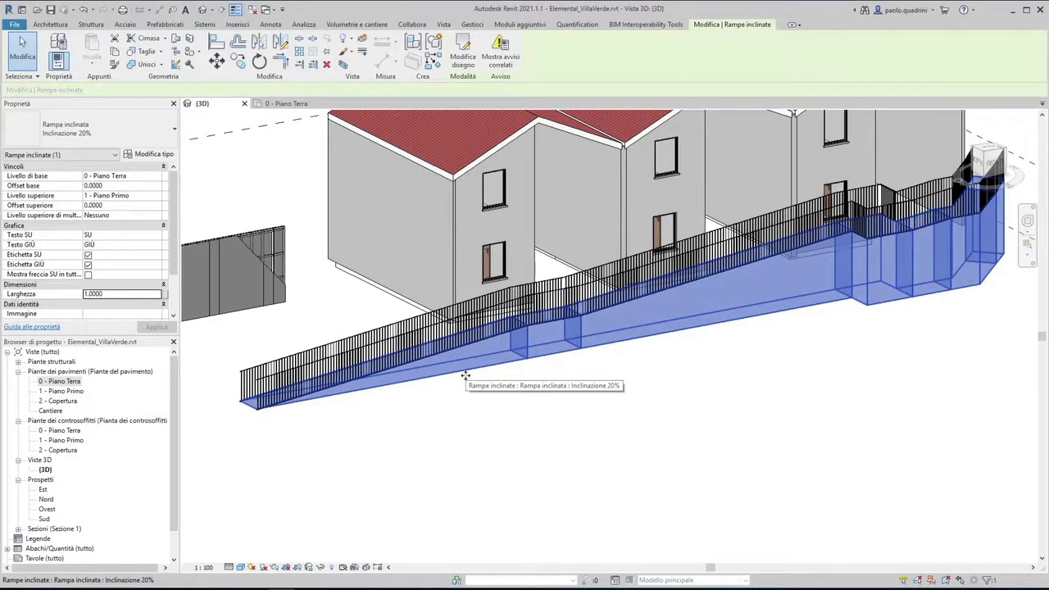
scroll(464, 375, down, 3)
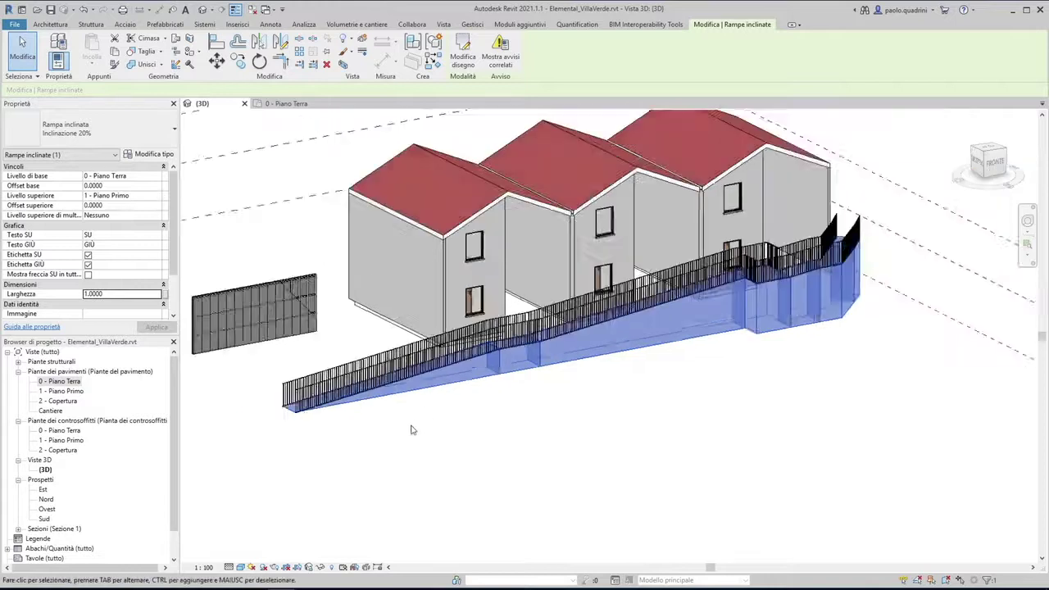
scroll(493, 364, down, 1)
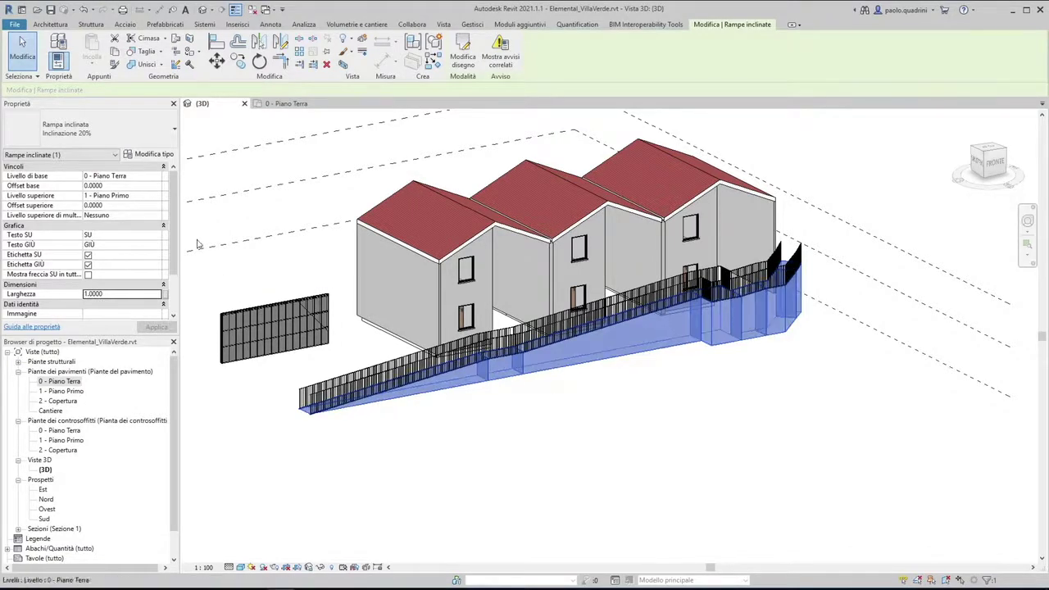
scroll(181, 212, down, 3)
scroll(181, 211, up, 3)
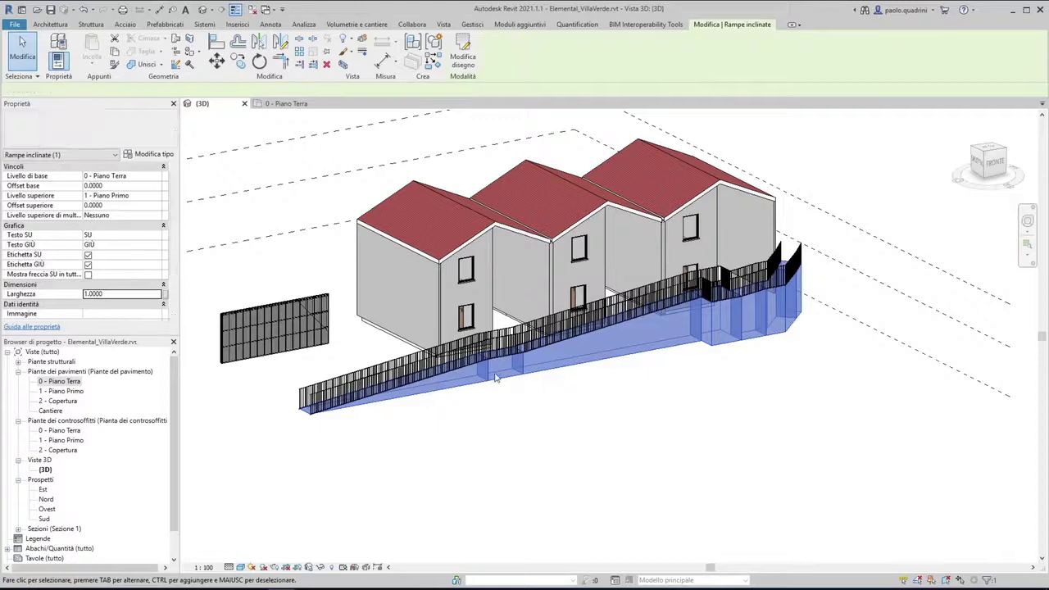
Deselect, switch to the 0 - Piano Terra plan tab, and select the ramp there.
click(549, 445)
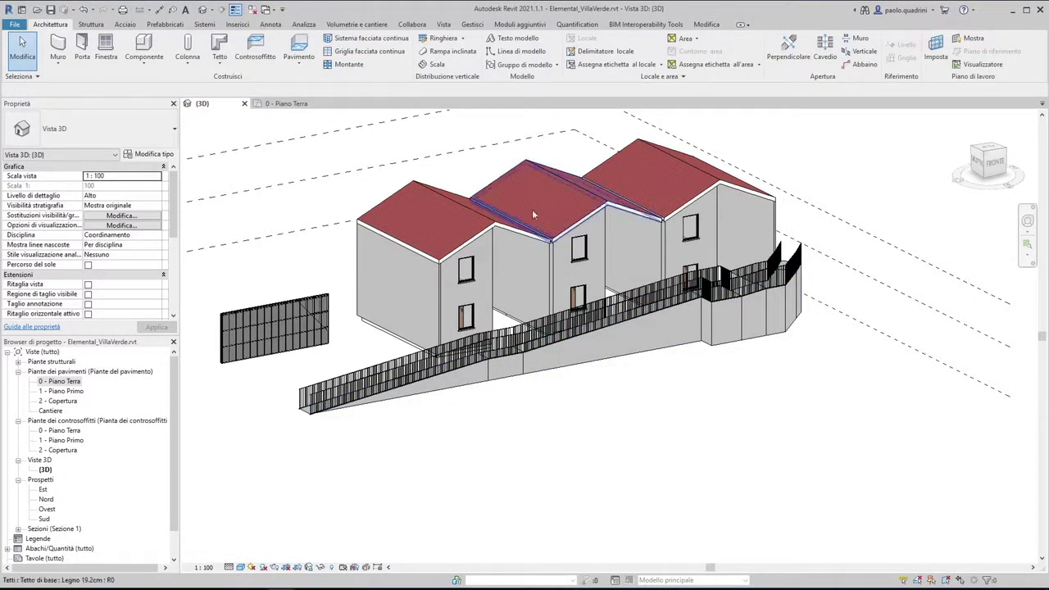
click(279, 104)
scroll(820, 311, down, 2)
scroll(820, 311, up, 1)
scroll(820, 312, up, 1)
click(820, 312)
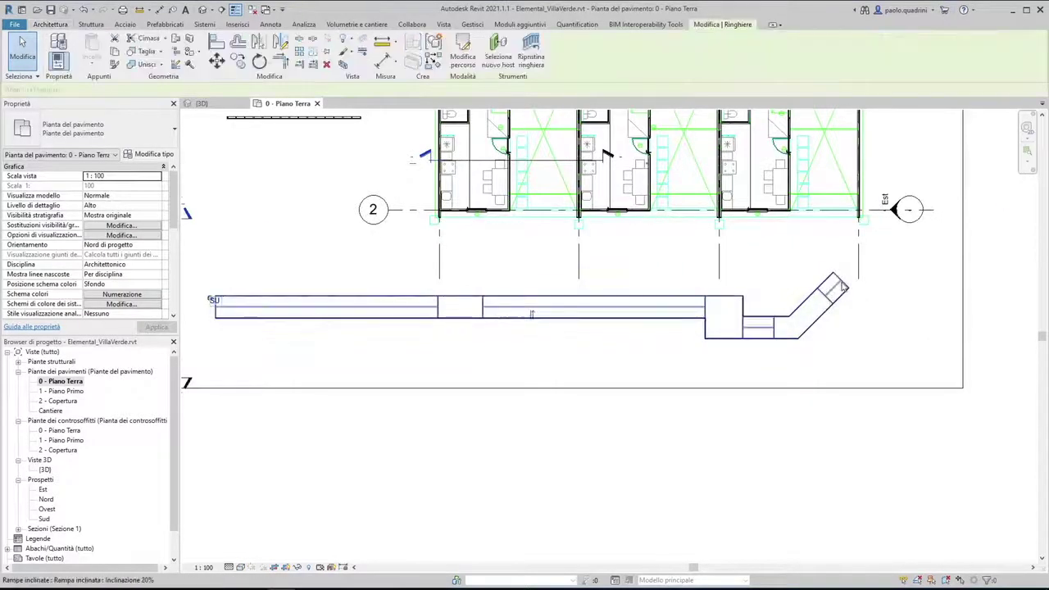
Edit the ramp sketch and delete the bent diagonal end and second landing.
double_click(847, 295)
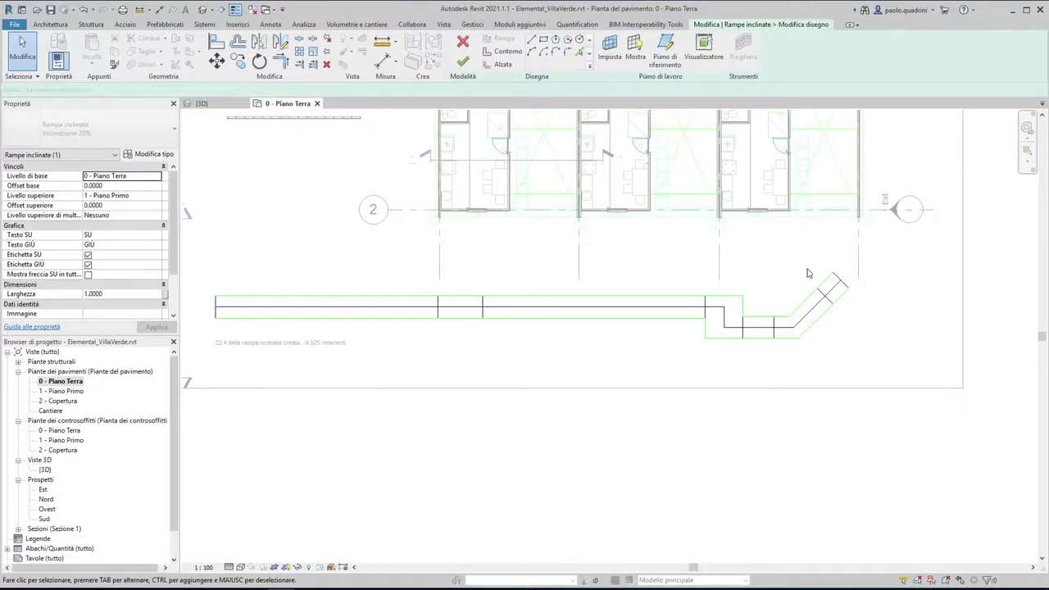
drag(680, 271, 803, 300)
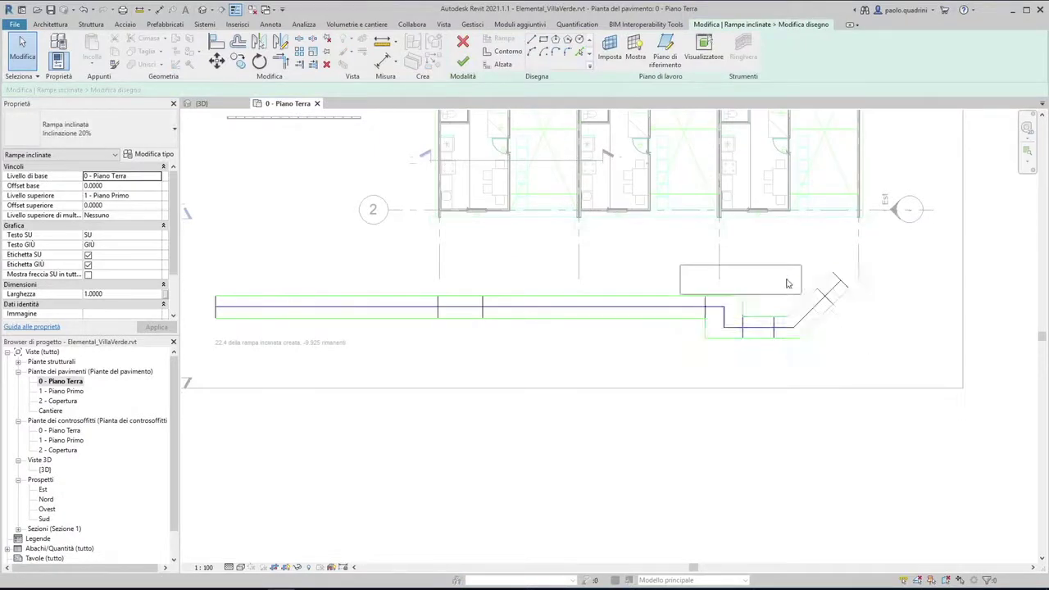
drag(850, 246, 733, 339)
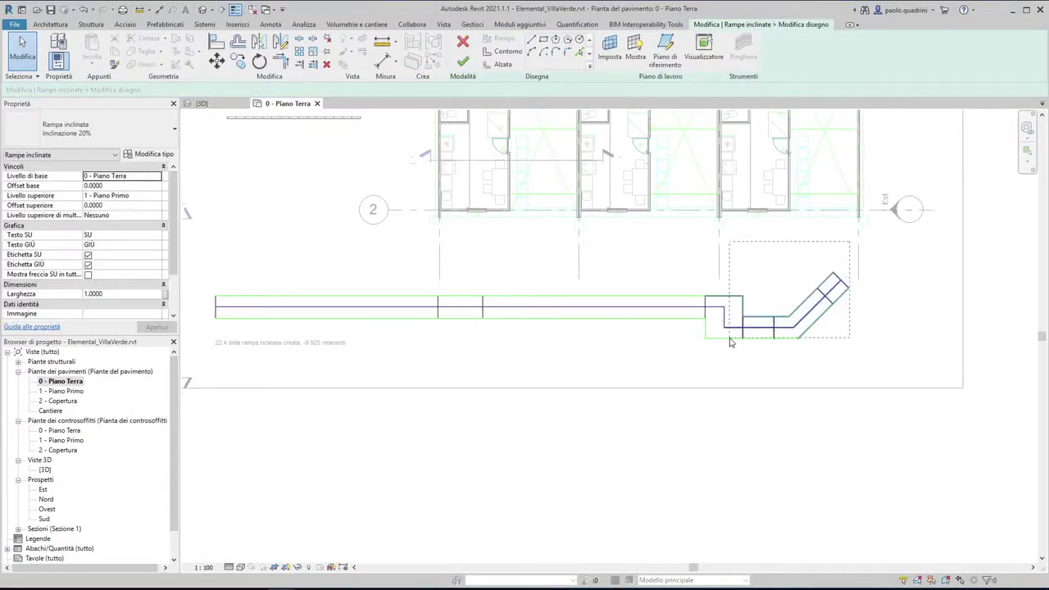
key(Delete)
Drag the run's end riser left to shorten it, then finish the ramp sketch.
drag(706, 309, 616, 305)
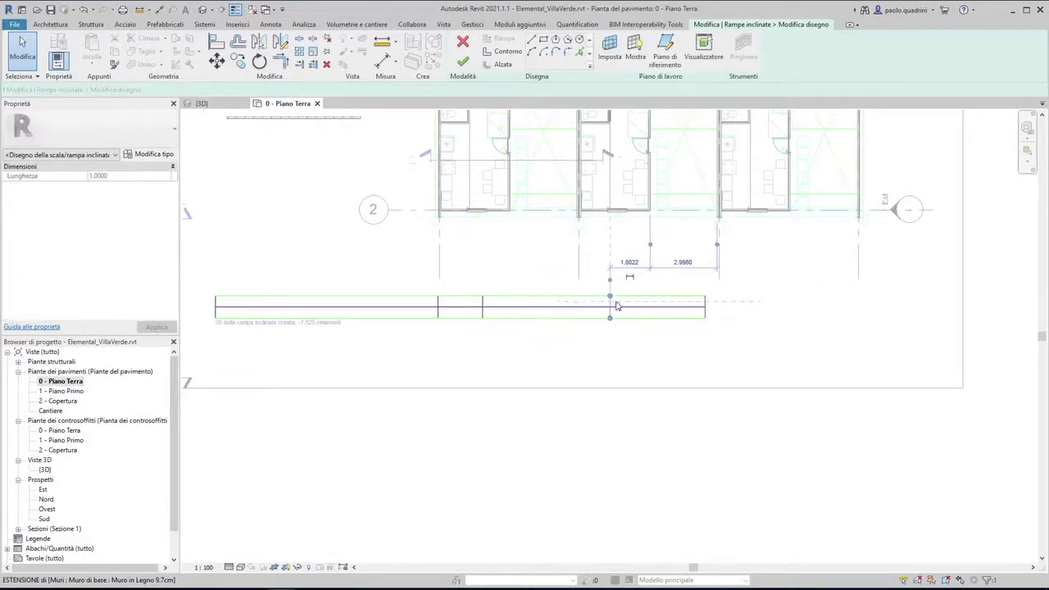
key(ctrl+z)
drag(683, 308, 570, 307)
click(507, 305)
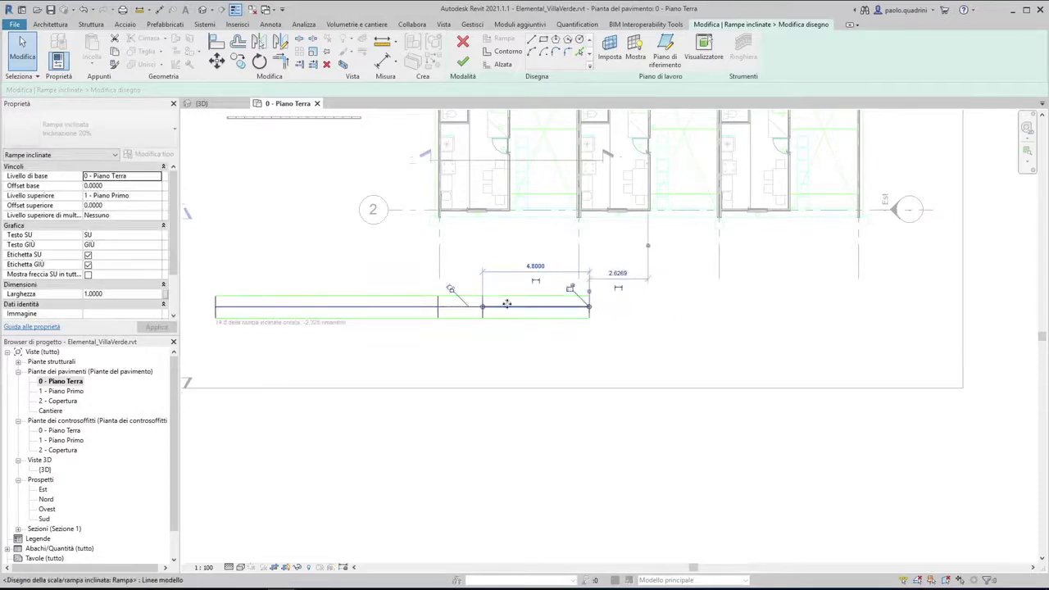
scroll(506, 305, up, 3)
scroll(691, 356, down, 2)
click(691, 356)
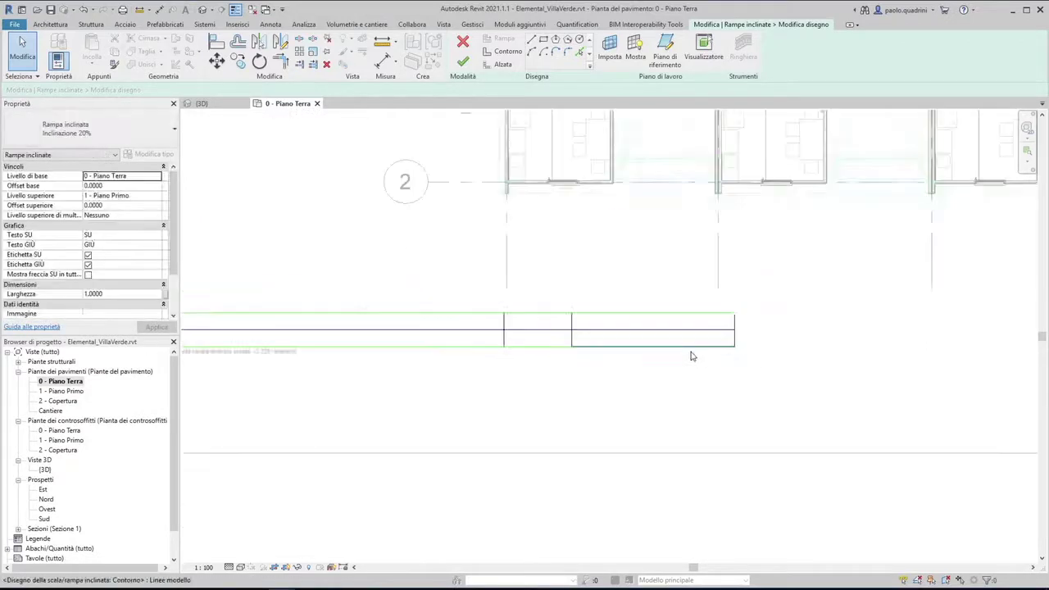
click(463, 61)
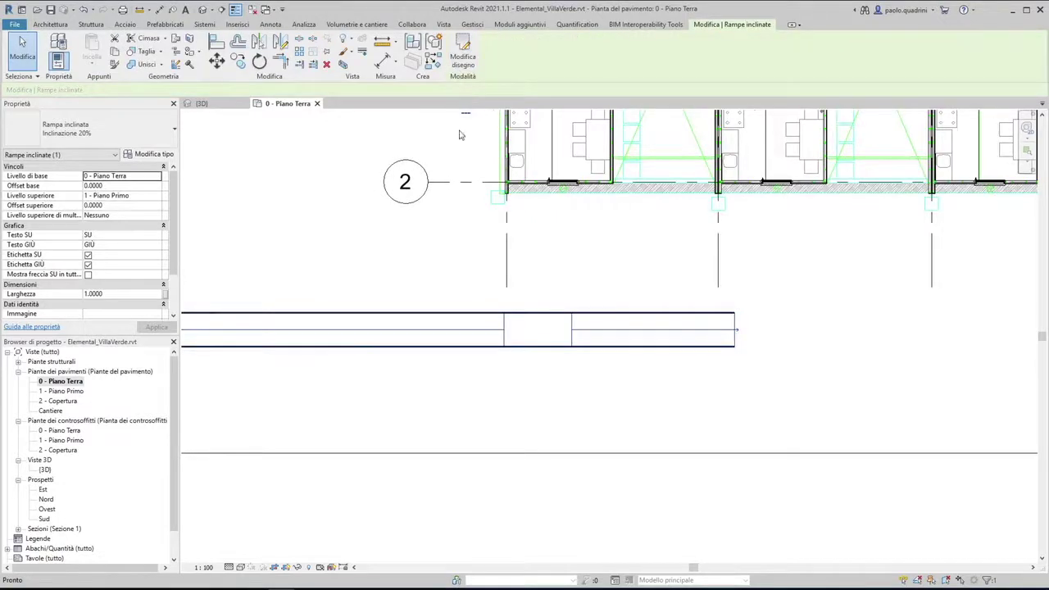
click(202, 104)
mouse_move(681, 328)
shift+middle_down()
mouse_move(701, 337)
mouse_move(662, 284)
shift+middle_up()
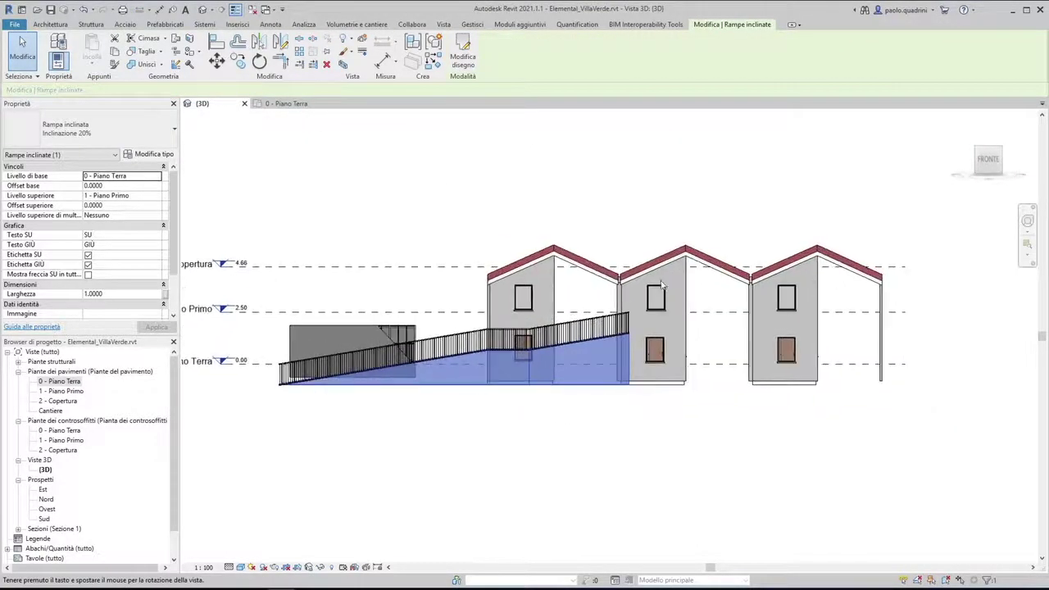
scroll(662, 285, up, 3)
middle_drag(774, 246, 832, 249)
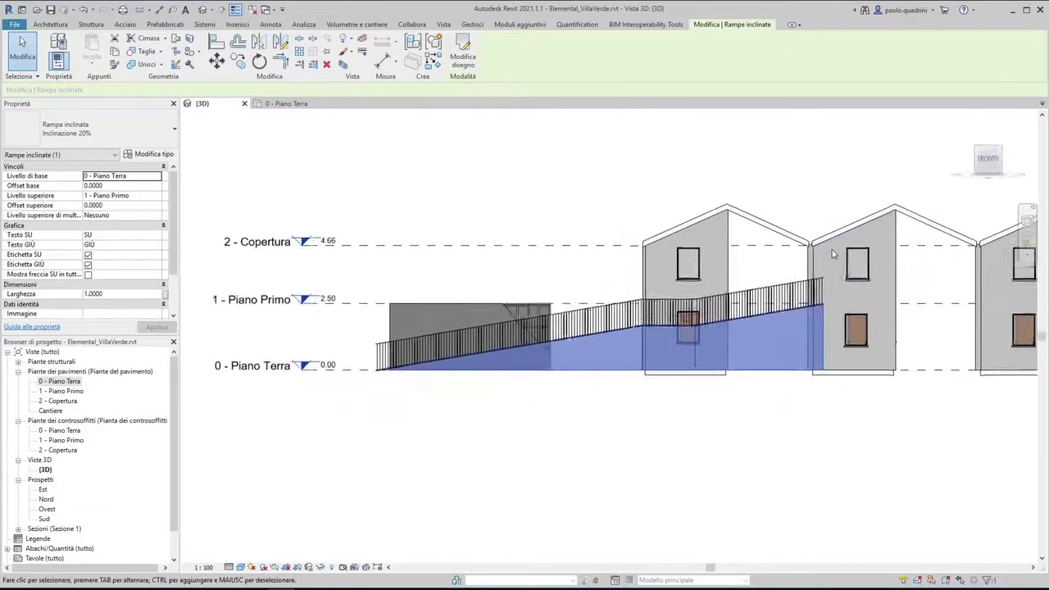
click(287, 103)
double_click(724, 311)
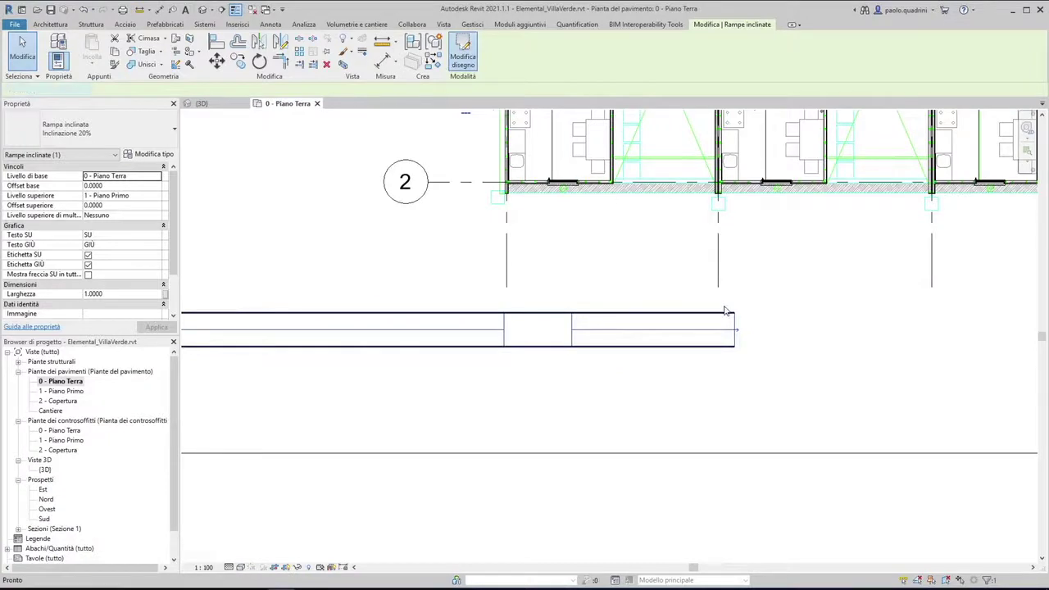
Shorten the ramp run to 1.5000 in the sketch and finish the edit.
click(732, 330)
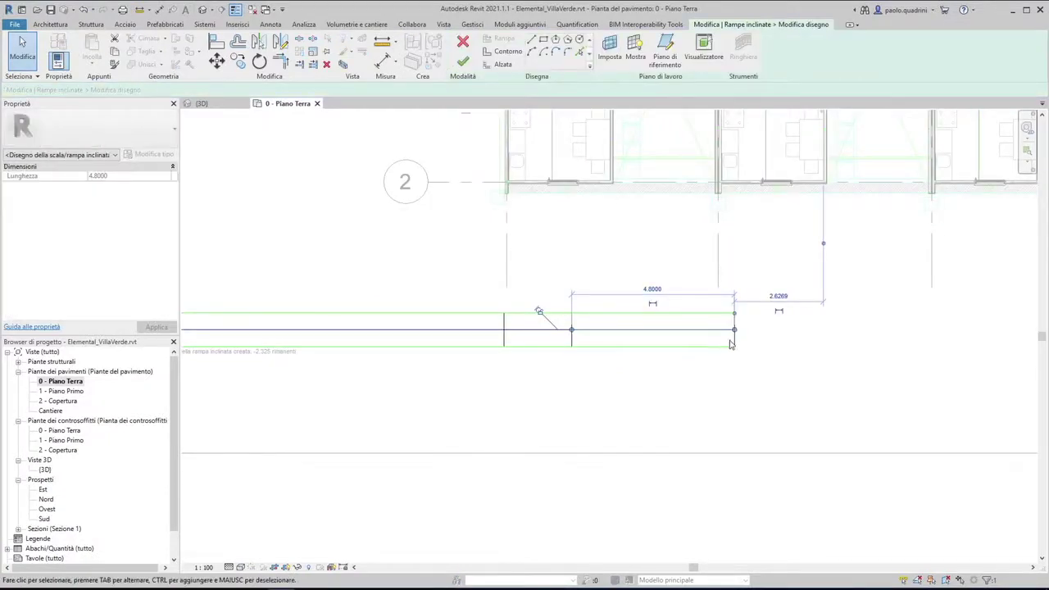
drag(735, 329, 622, 330)
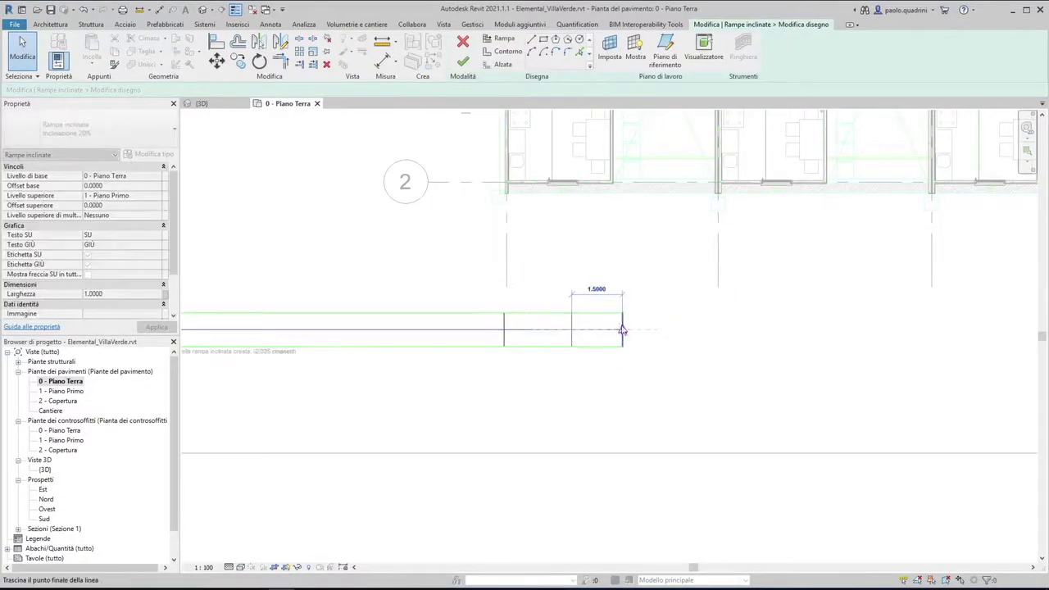
click(463, 61)
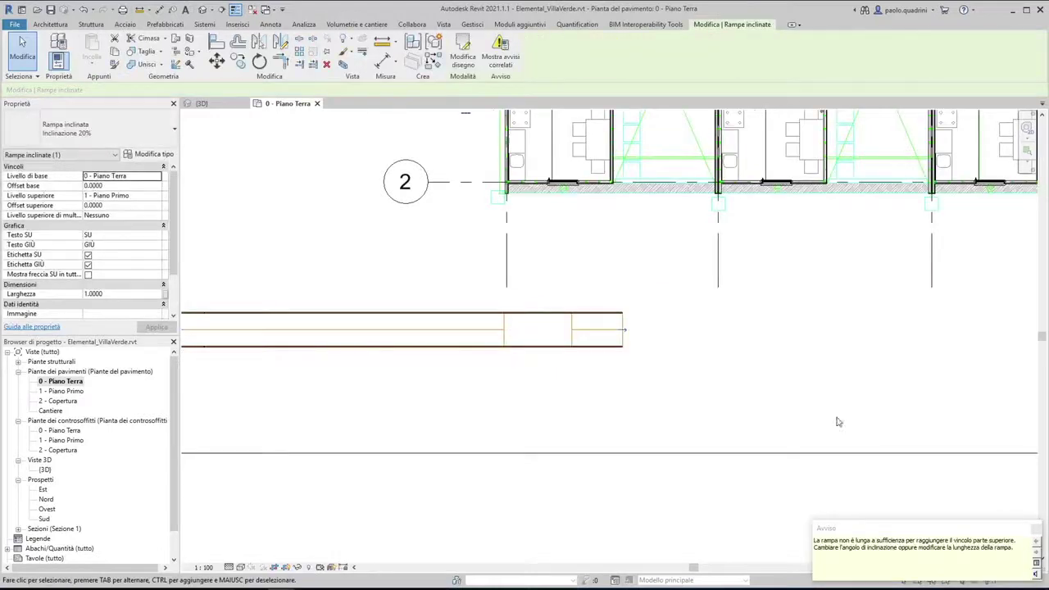
click(202, 104)
scroll(787, 303, up, 5)
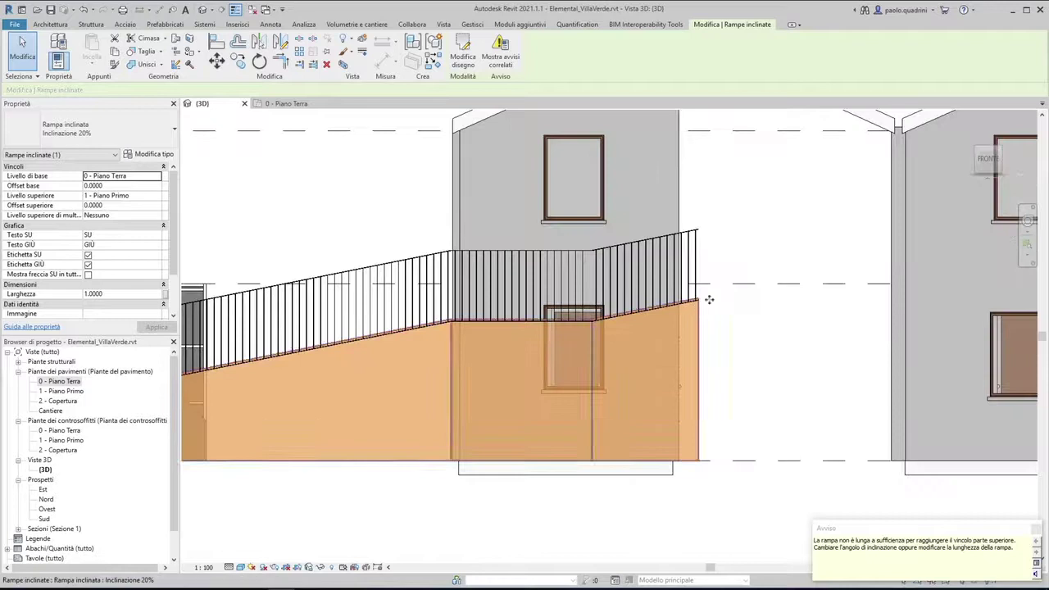
scroll(724, 291, down, 4)
shift+middle_drag(723, 291, 748, 311)
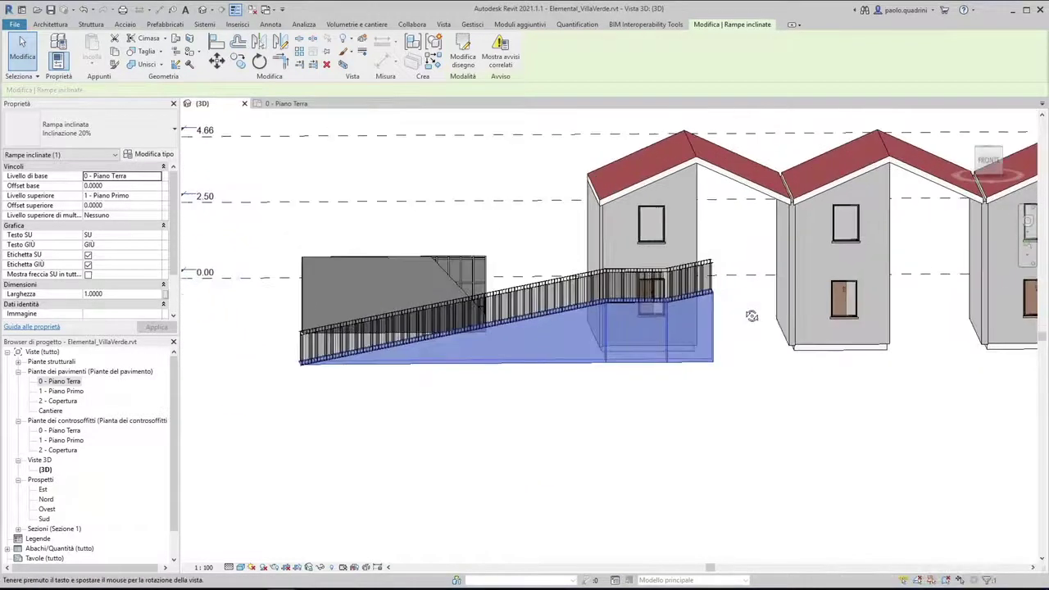
click(287, 104)
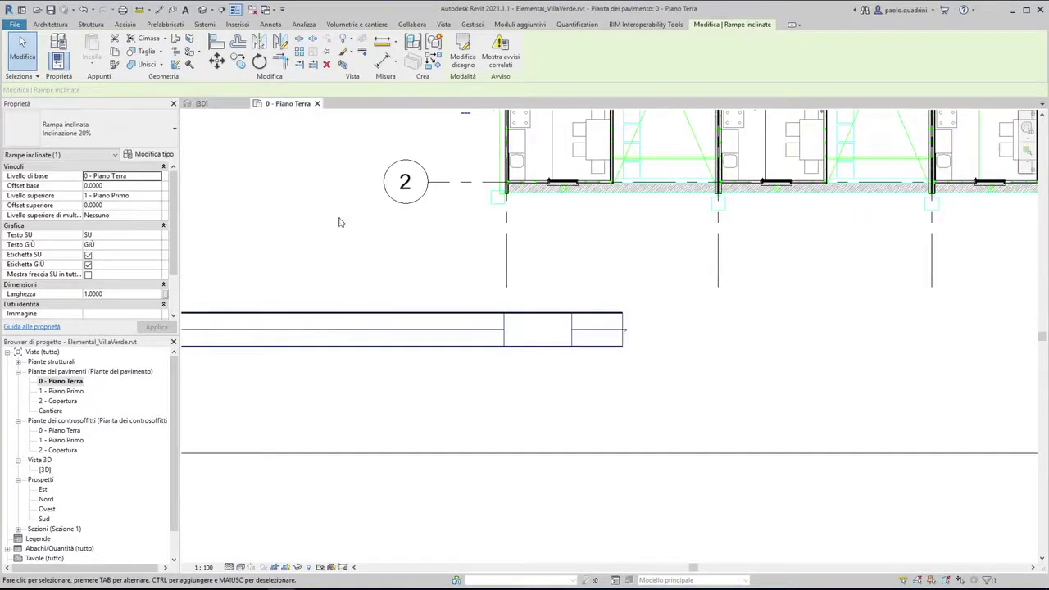
middle_drag(425, 303, 651, 293)
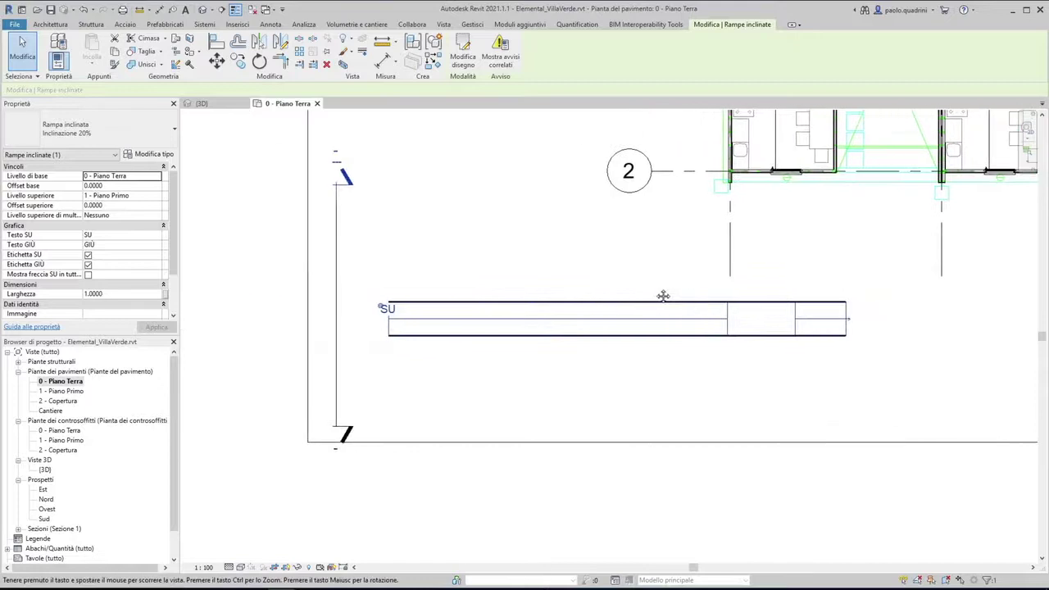
Duplicate the ramp type as 'Inclinazione 100%' and set its maximum slope (1/x) to 1.
click(158, 155)
click(792, 94)
text(Inclinazione 100%)
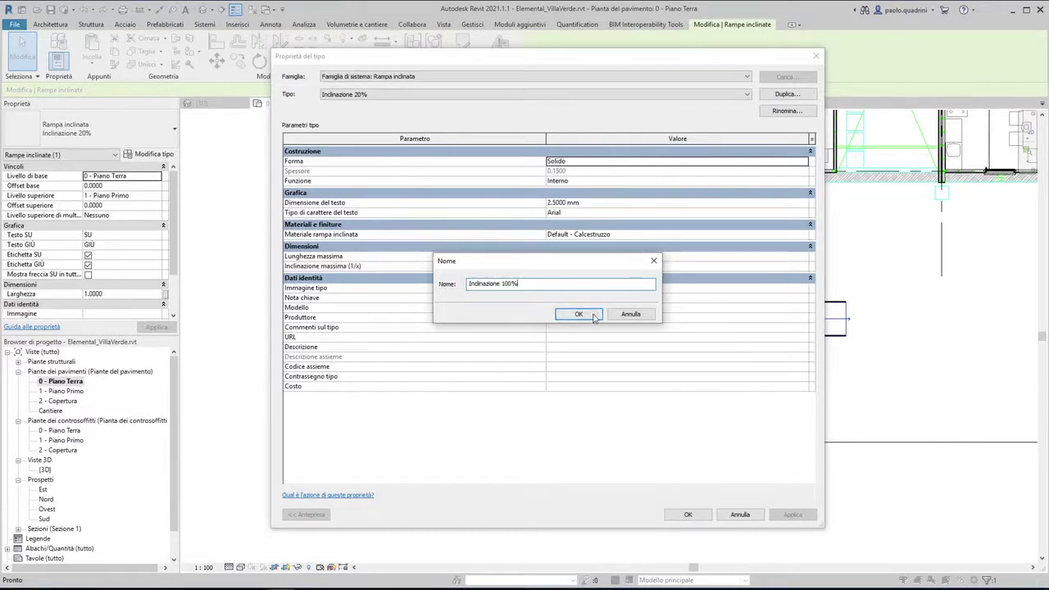
click(593, 316)
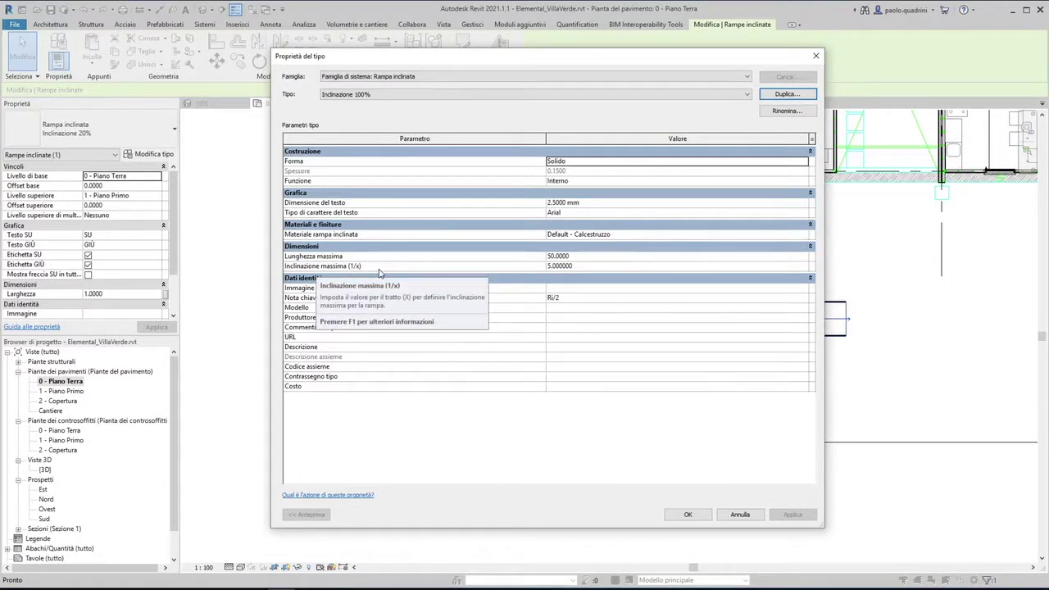
click(596, 266)
text(1.000000)
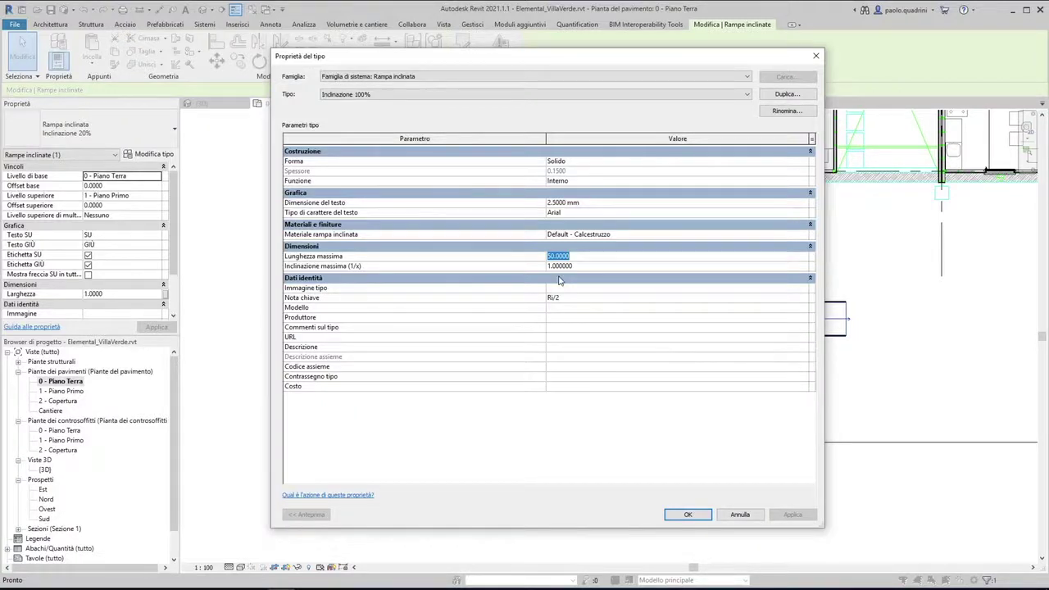
click(689, 516)
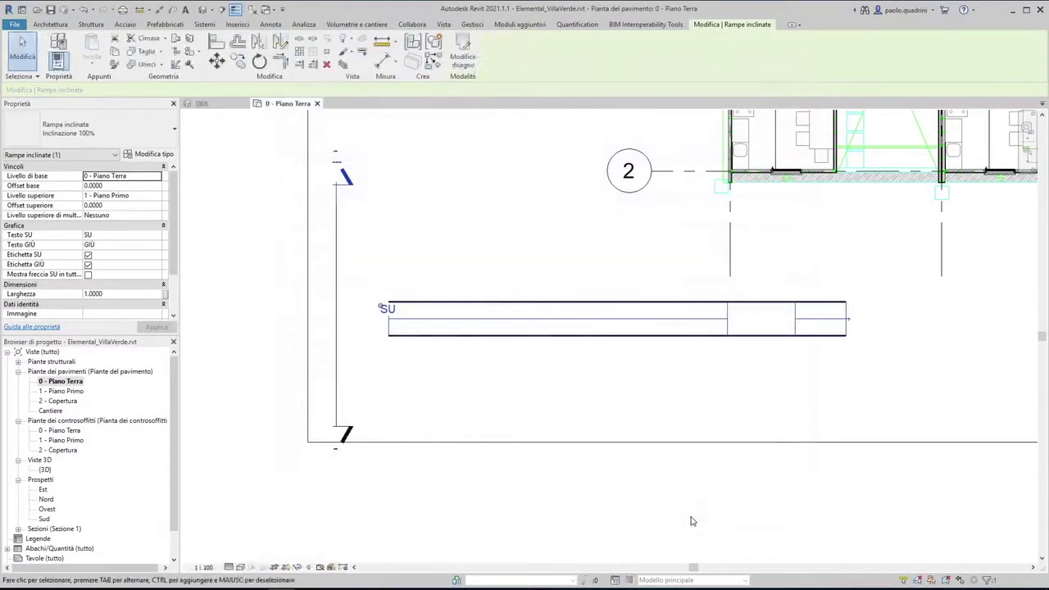
click(202, 103)
mouse_move(697, 263)
shift+middle_down()
mouse_move(718, 259)
mouse_move(755, 316)
shift+middle_up()
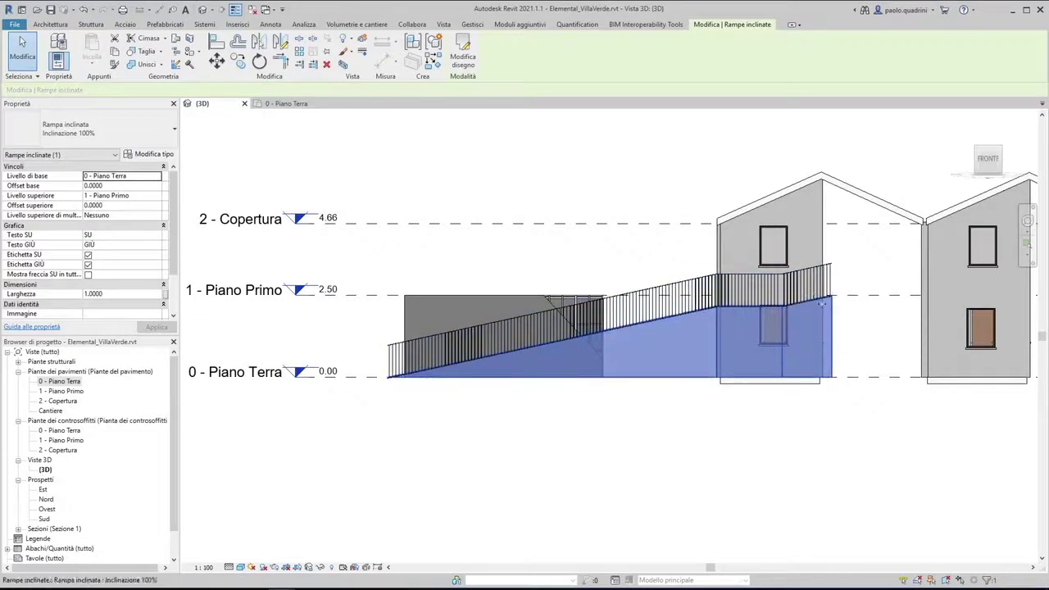
shift+middle_drag(381, 245, 441, 359)
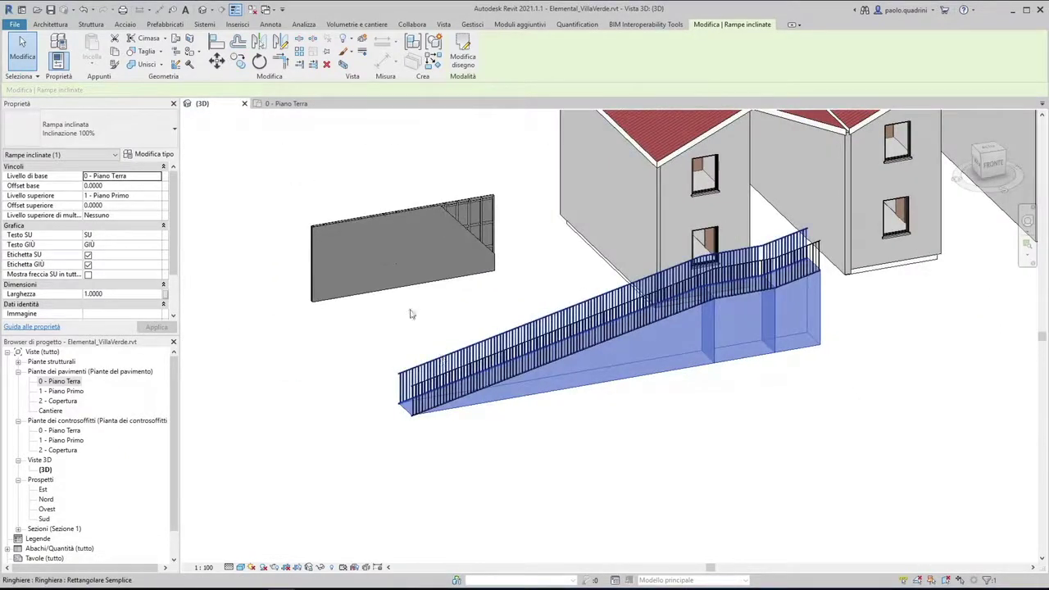
click(283, 104)
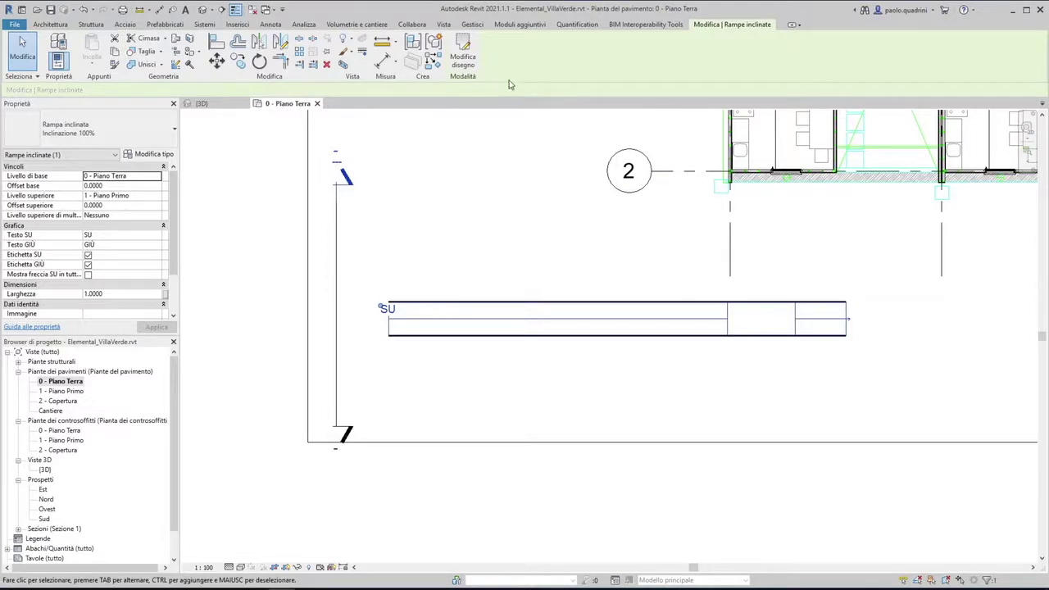
Reopen the ramp sketch and frame the ramp's right end.
click(465, 64)
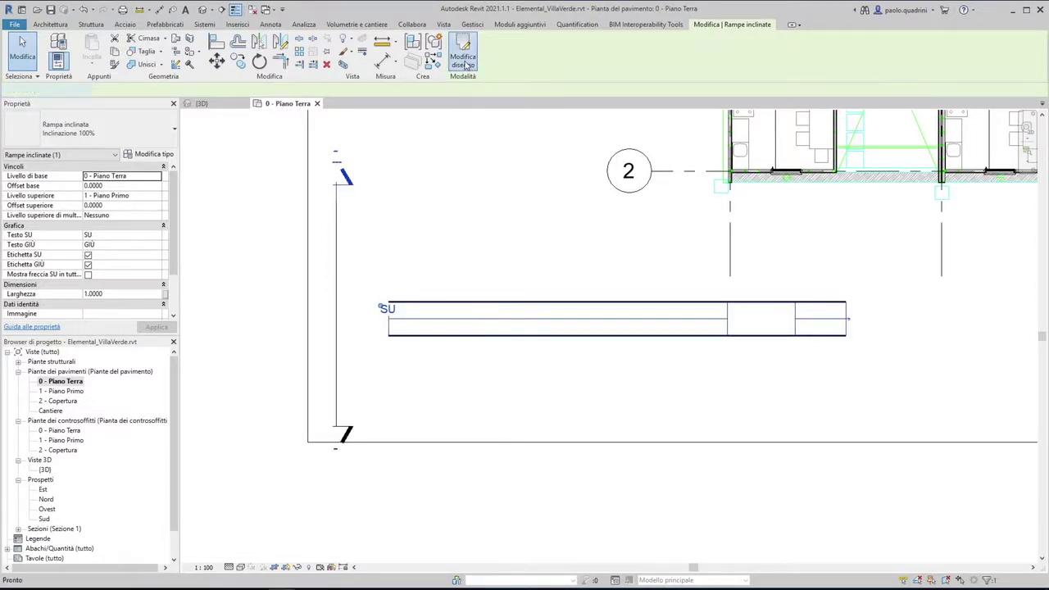
middle_drag(614, 356, 565, 327)
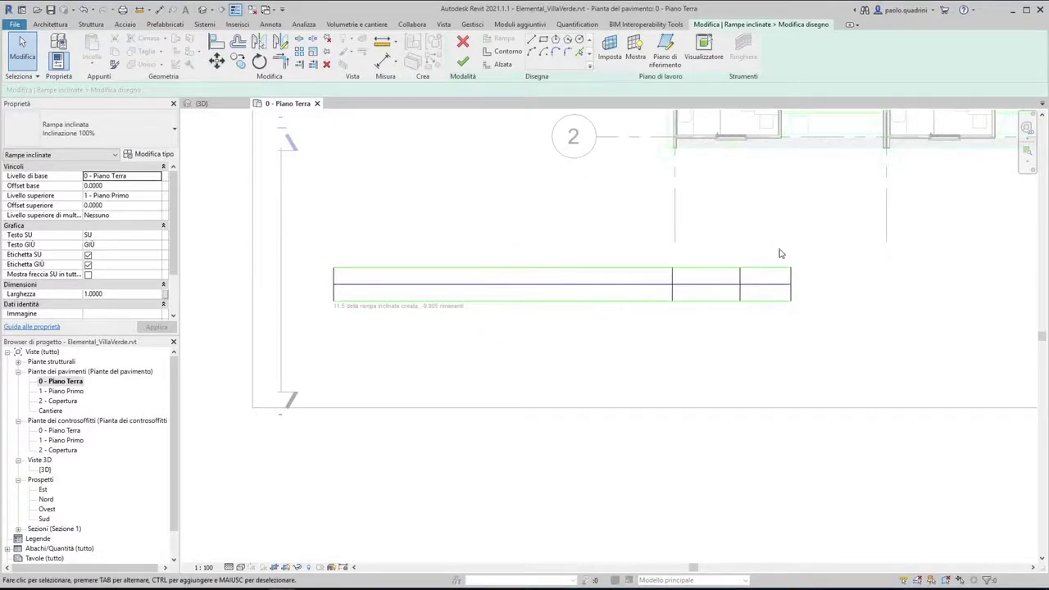
scroll(767, 264, up, 2)
middle_drag(785, 277, 720, 274)
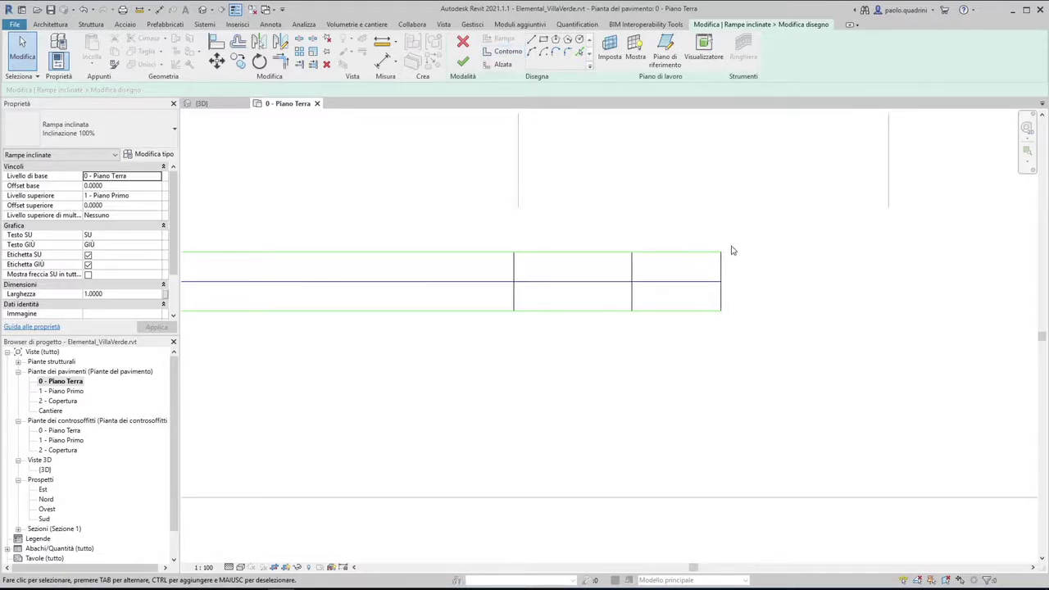
Draw the two flared riser edges from the landing corners and trim them to meet.
click(503, 51)
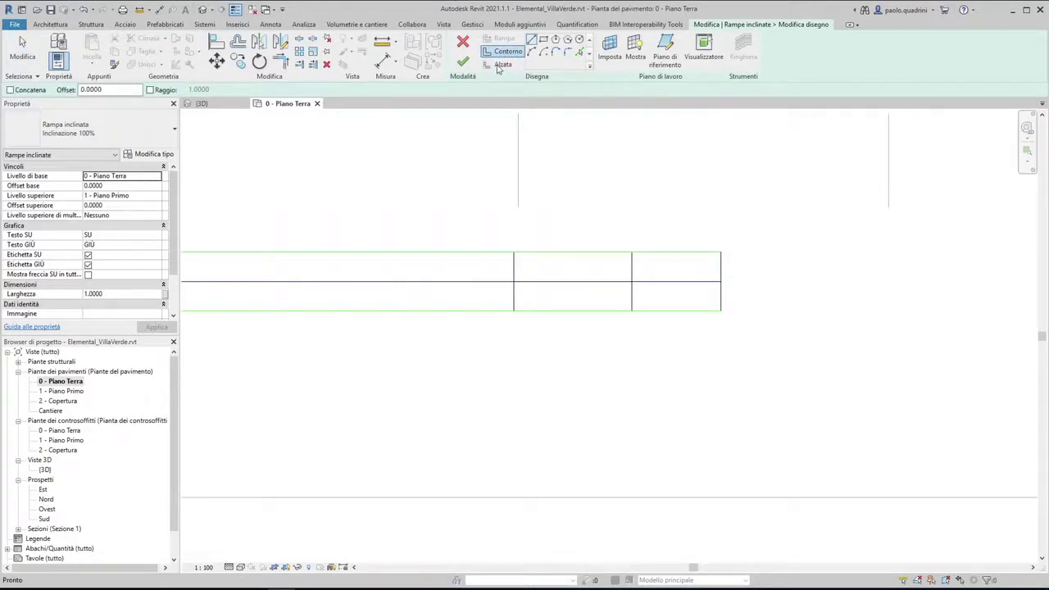
click(500, 65)
middle_drag(700, 199, 677, 189)
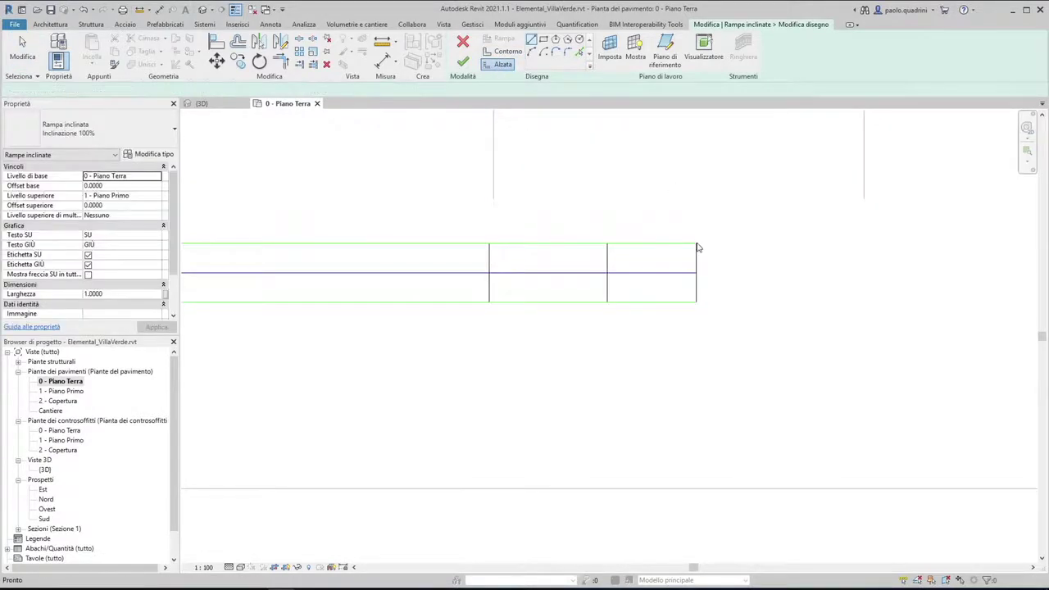
click(607, 243)
click(696, 212)
click(607, 302)
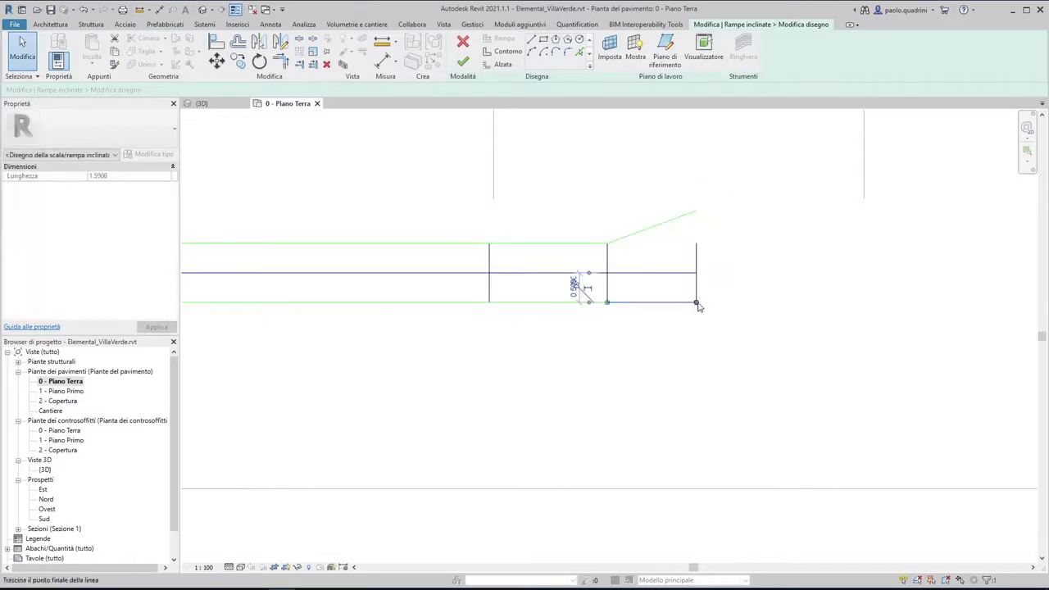
drag(697, 304, 696, 326)
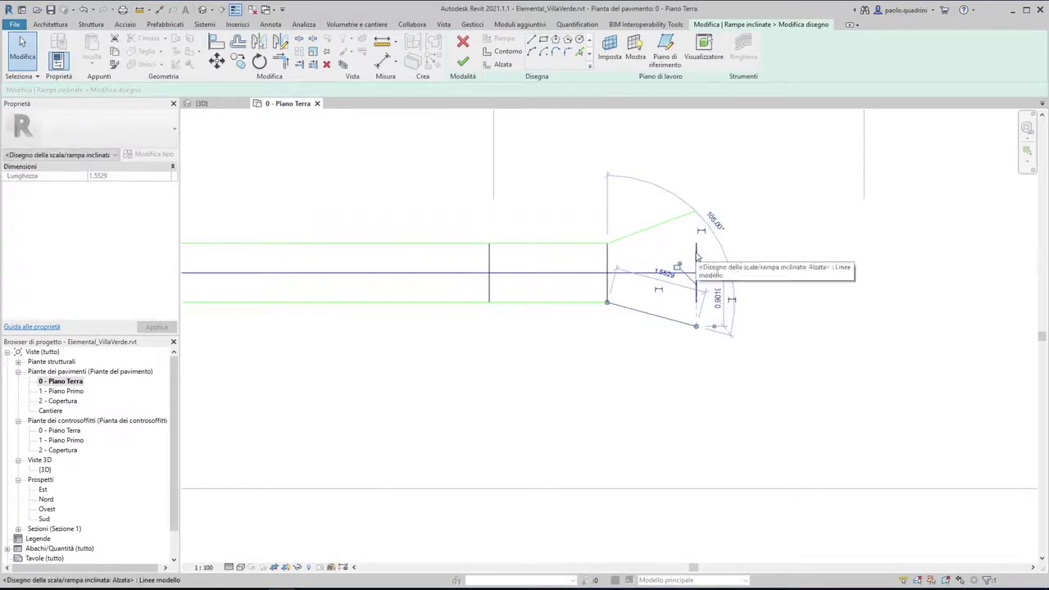
click(279, 61)
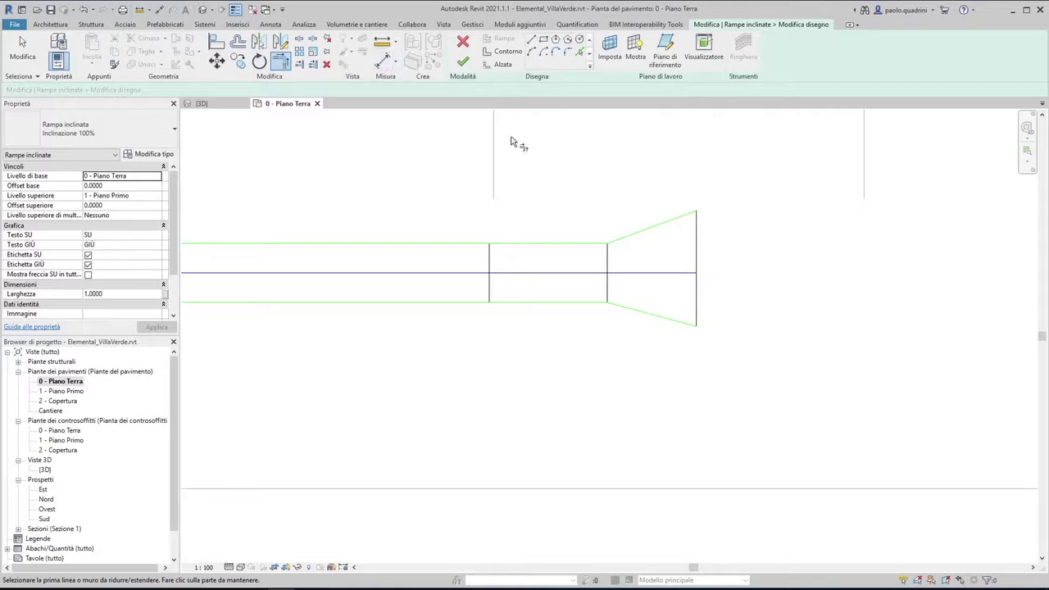
middle_drag(565, 147, 548, 157)
key(Escape)
key(Escape)
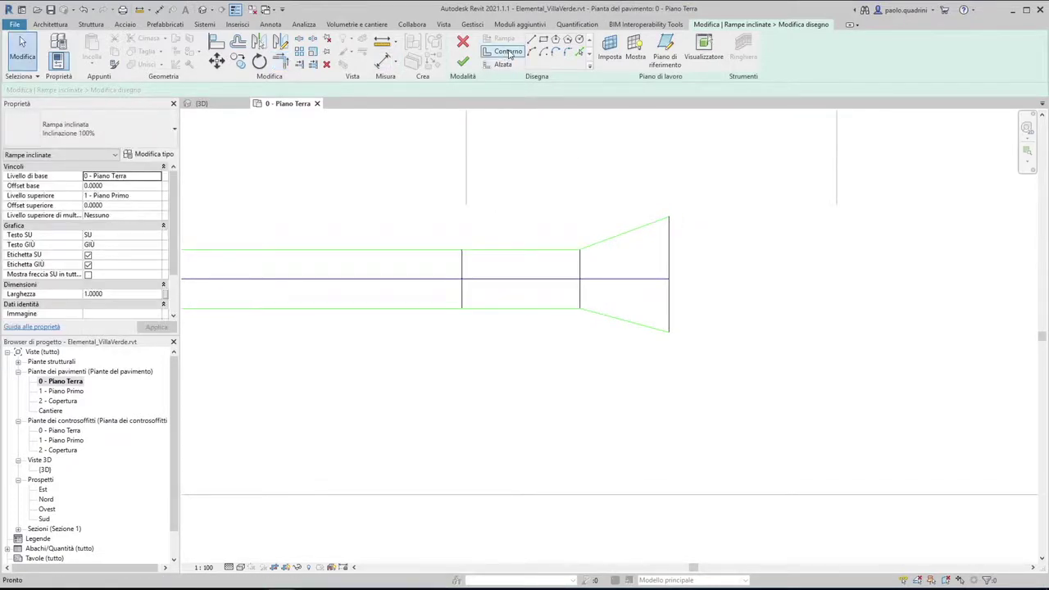
Draw the wide landing's upper, lower and end lines, then finish the ramp sketch.
click(668, 216)
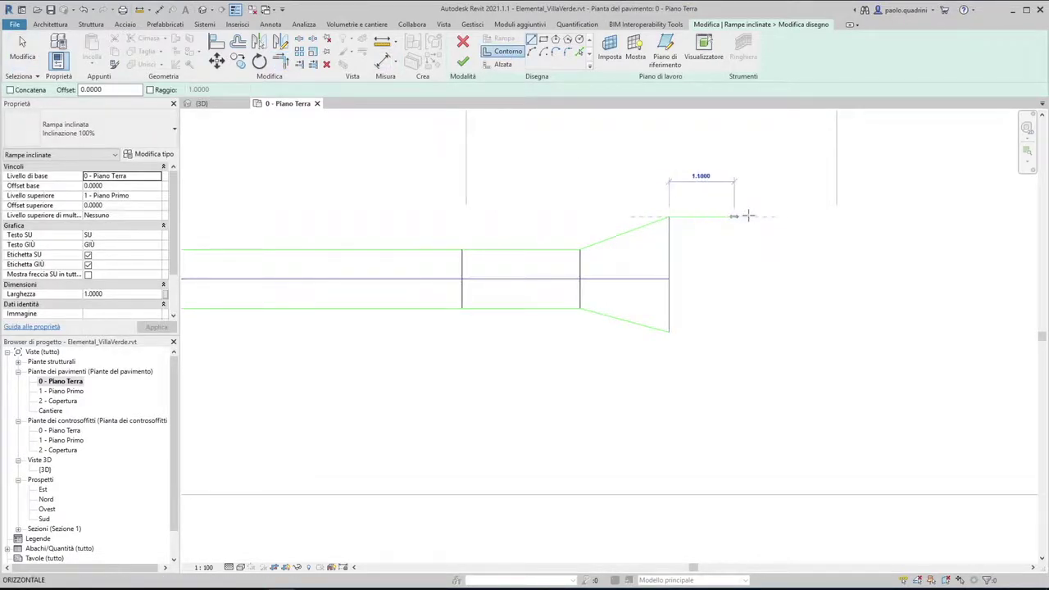
click(776, 216)
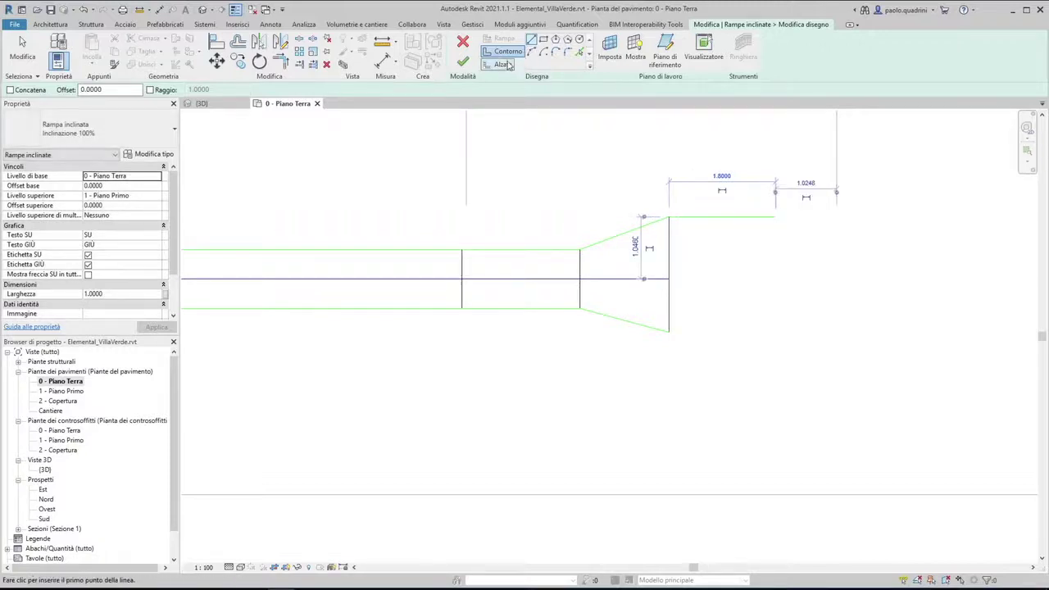
click(669, 331)
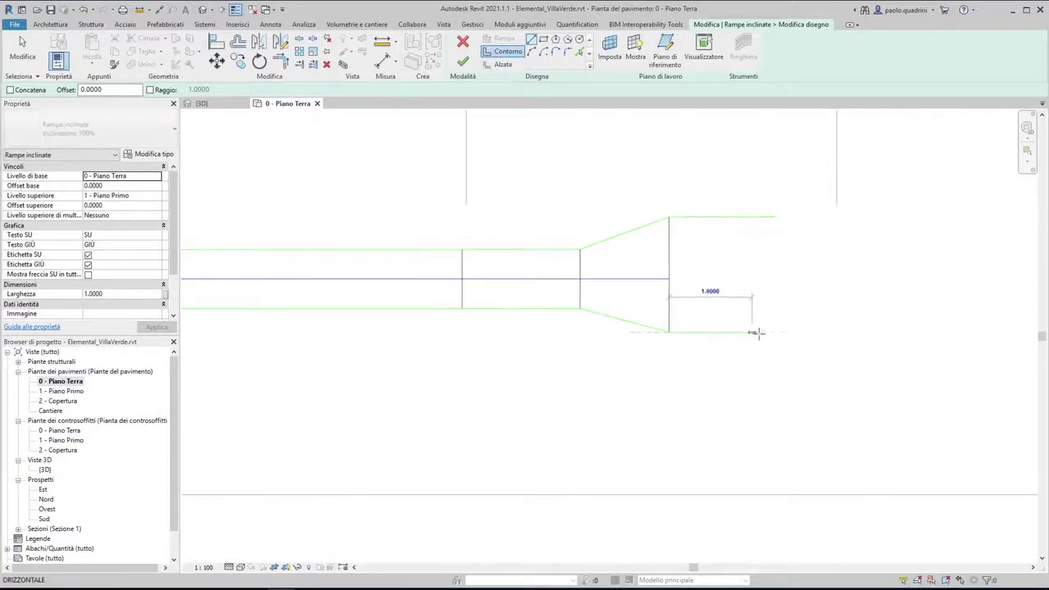
click(776, 331)
click(503, 64)
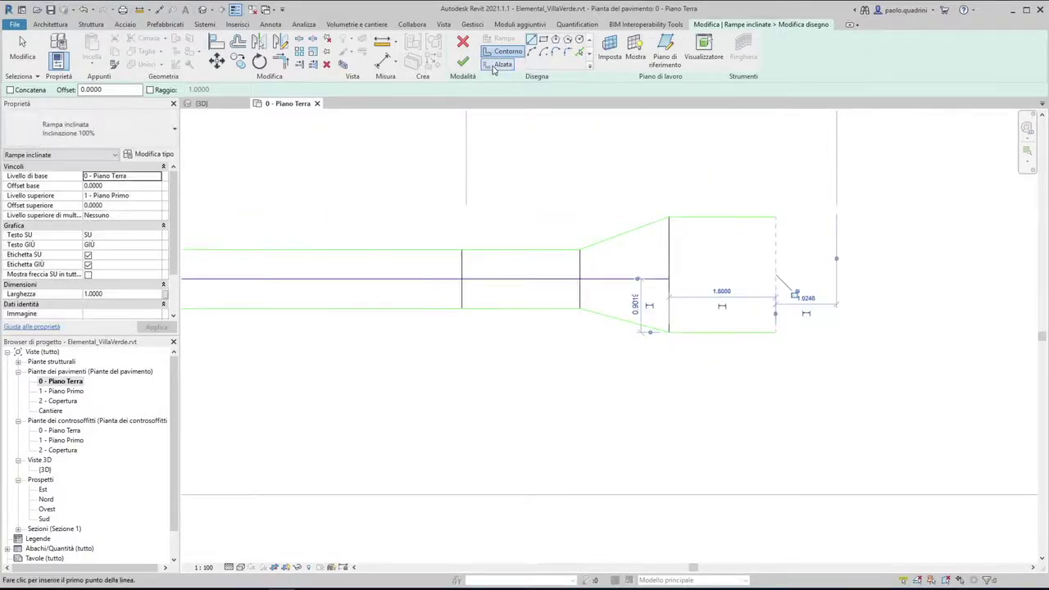
click(776, 216)
click(776, 331)
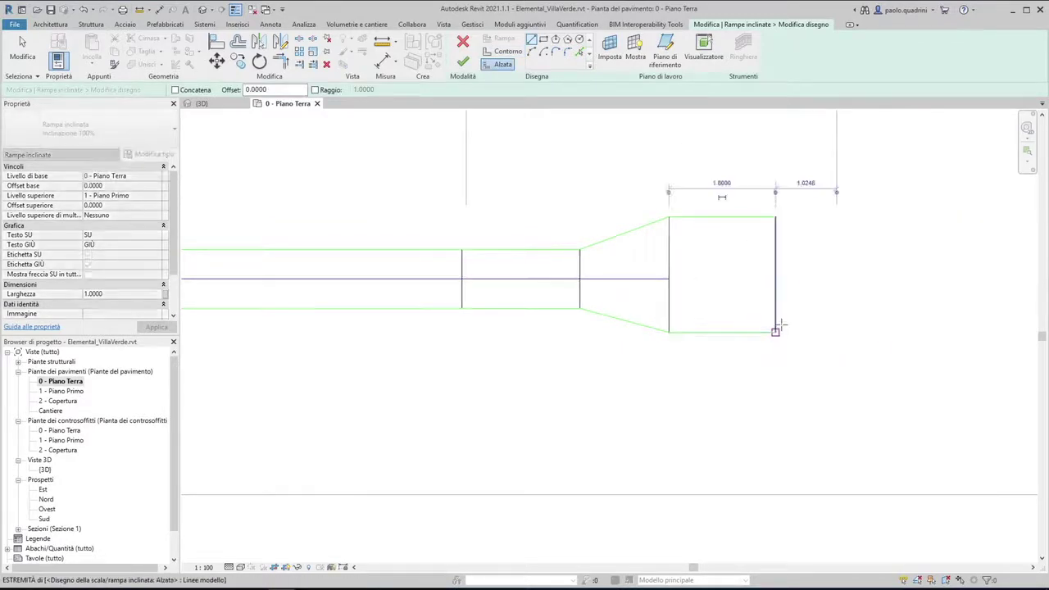
click(463, 61)
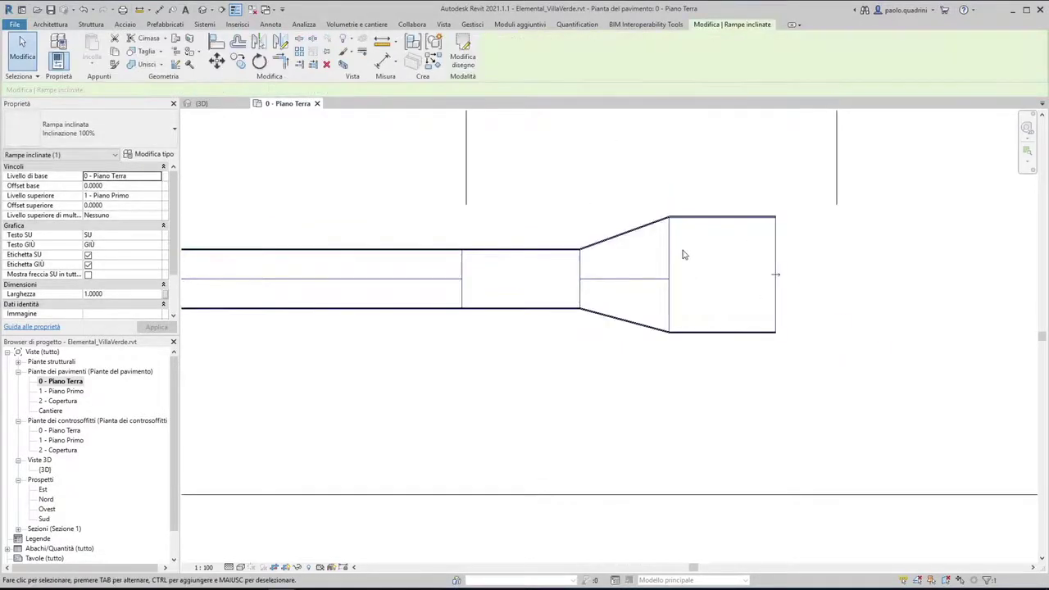
click(222, 108)
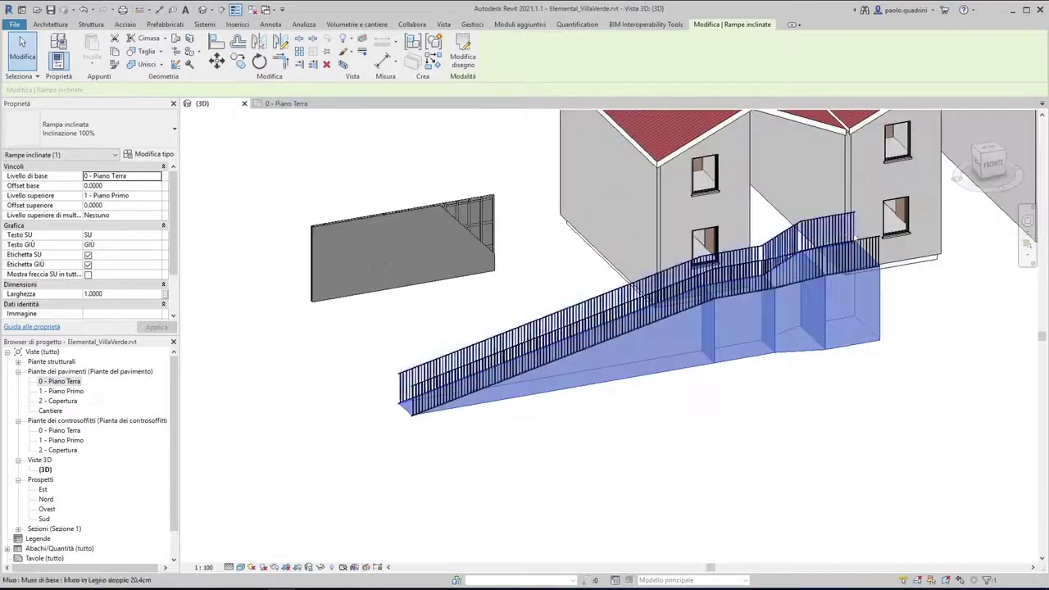
scroll(742, 243, up, 2)
shift+middle_drag(741, 243, 748, 228)
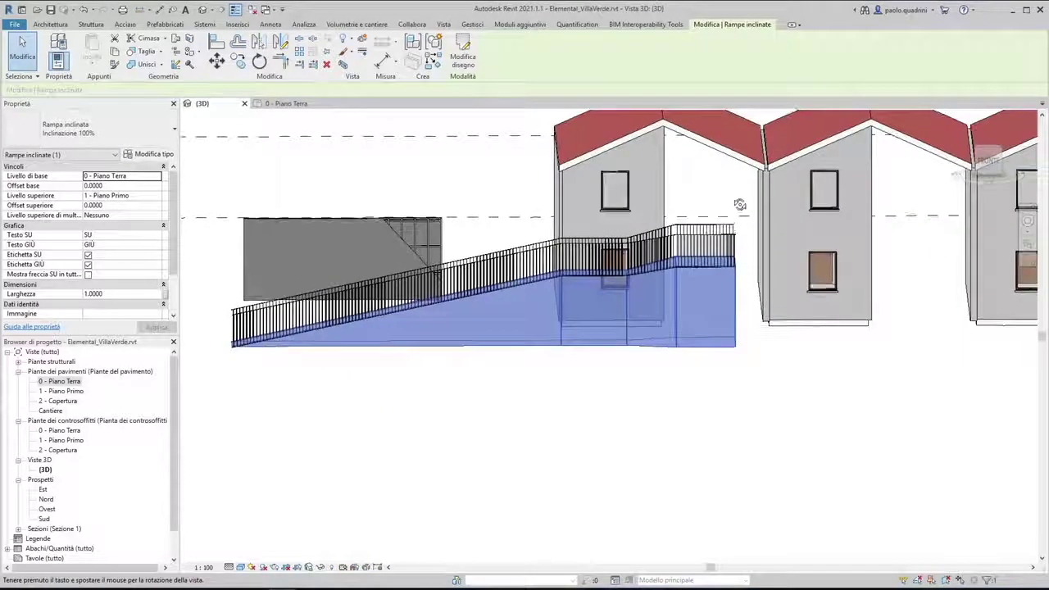
scroll(748, 228, up, 3)
mouse_move(748, 228)
shift+middle_down()
mouse_move(764, 332)
mouse_move(779, 270)
mouse_move(636, 236)
shift+middle_up()
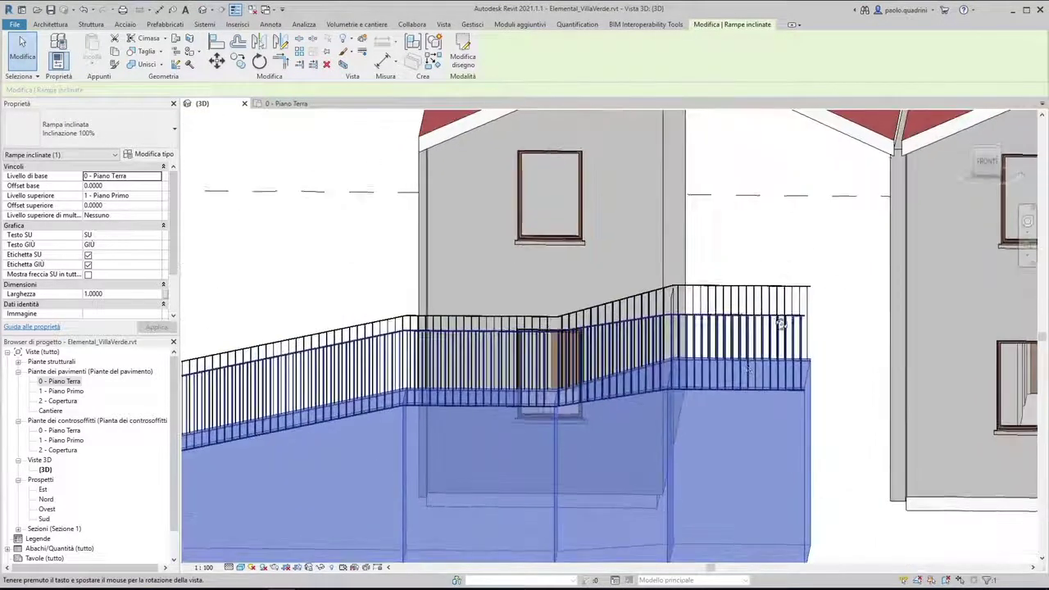
scroll(636, 236, down, 2)
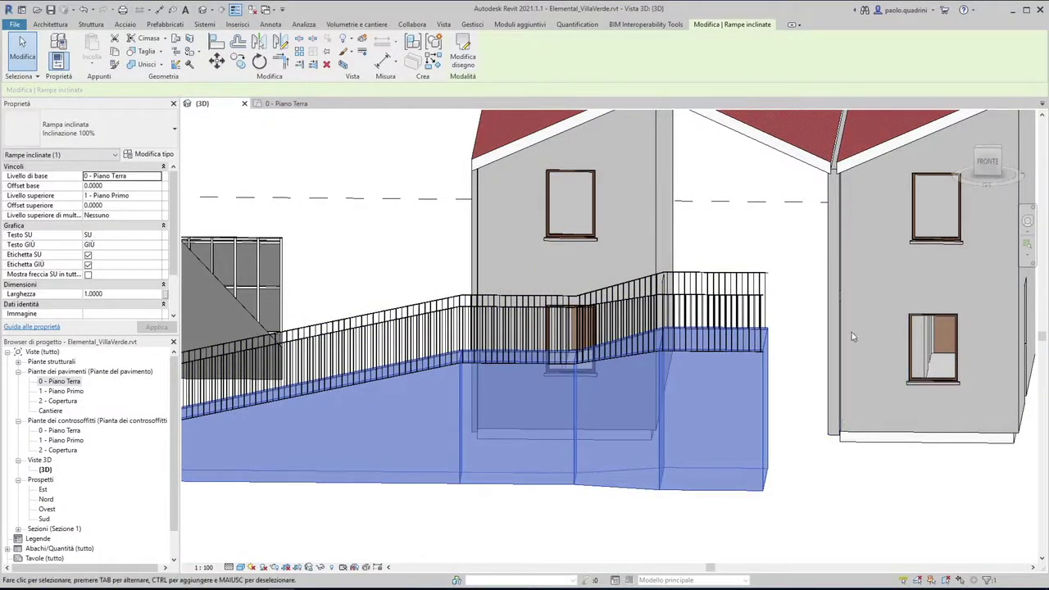
scroll(780, 275, down, 2)
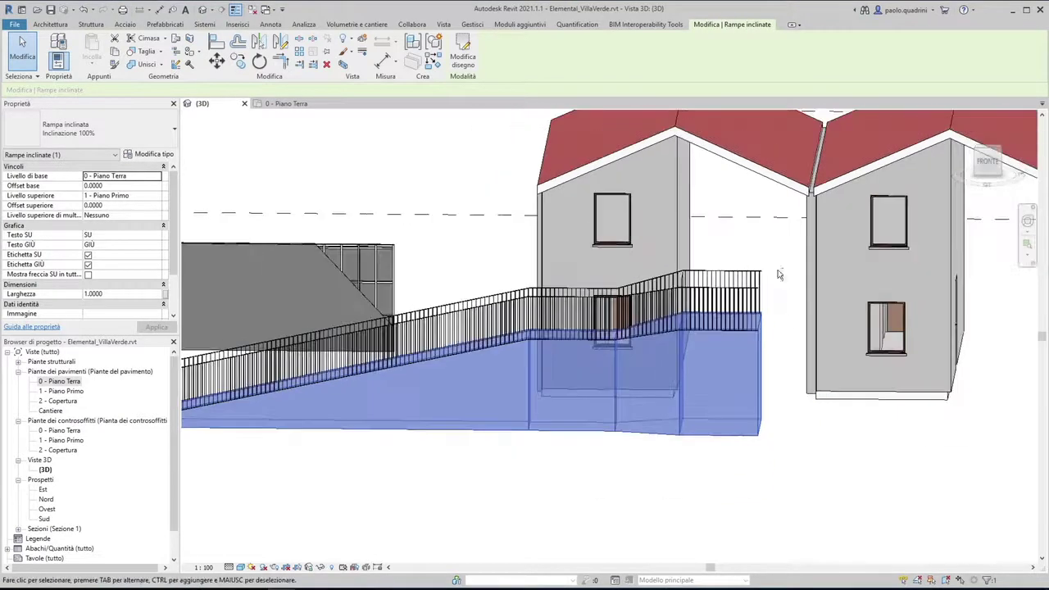
shift+middle_drag(780, 275, 854, 322)
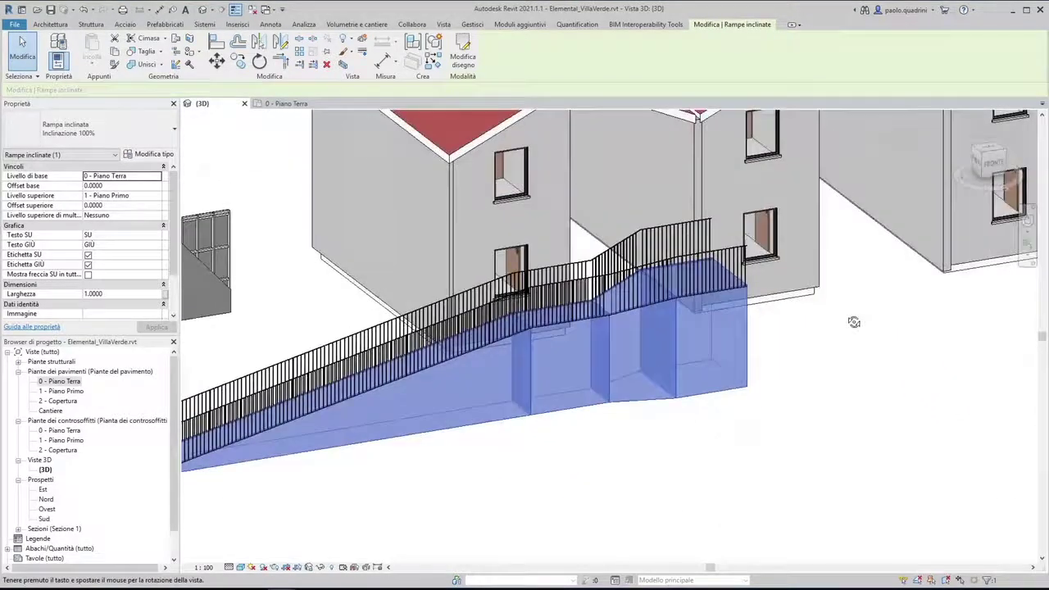
click(286, 103)
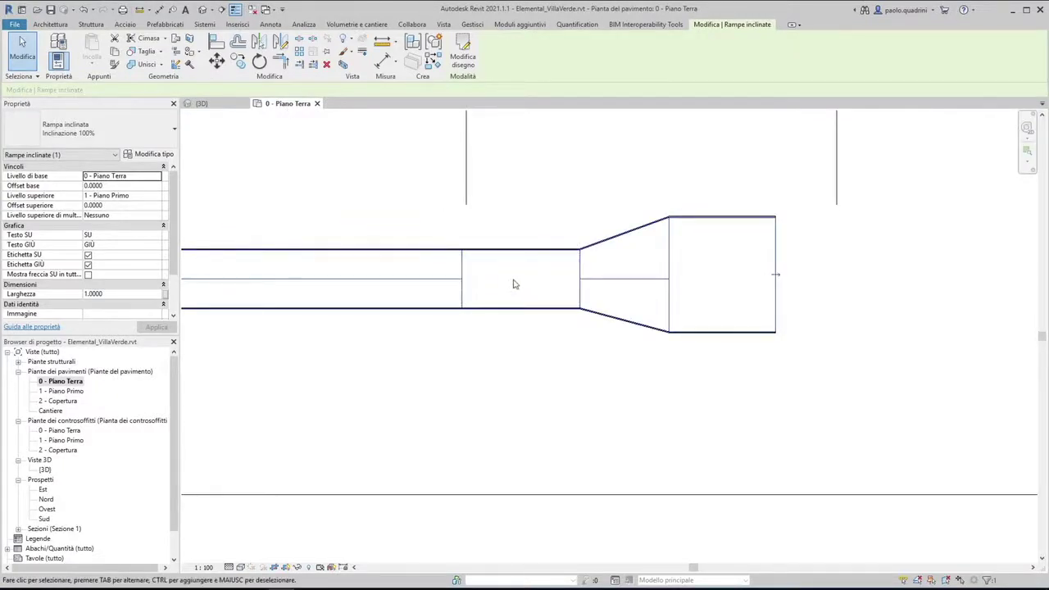
Reopen the ramp's outline sketch and zoom in on the landing's top edge.
scroll(521, 282, down, 2)
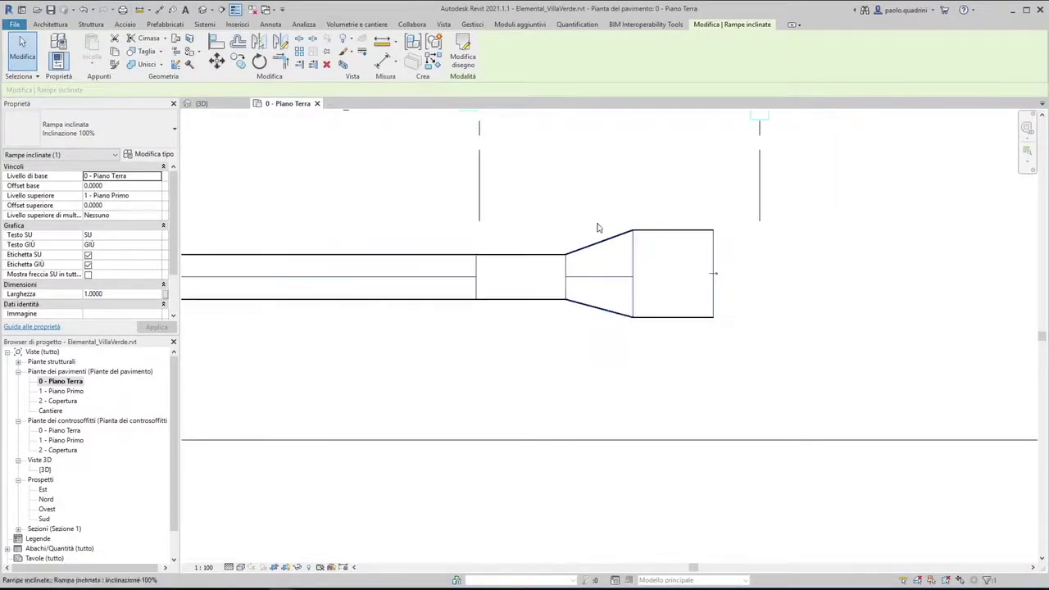
click(463, 56)
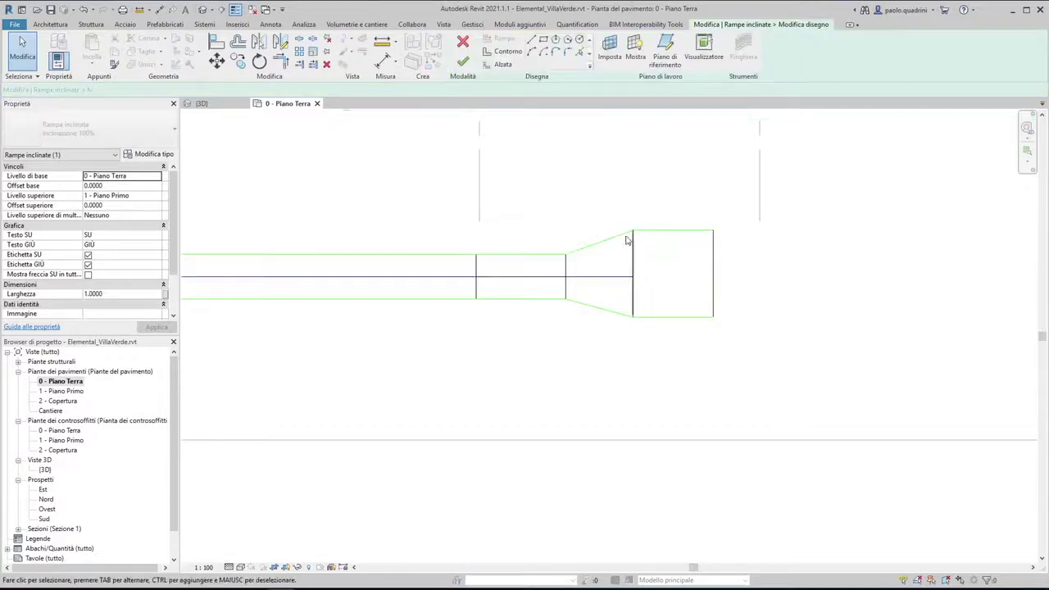
scroll(678, 241, up, 3)
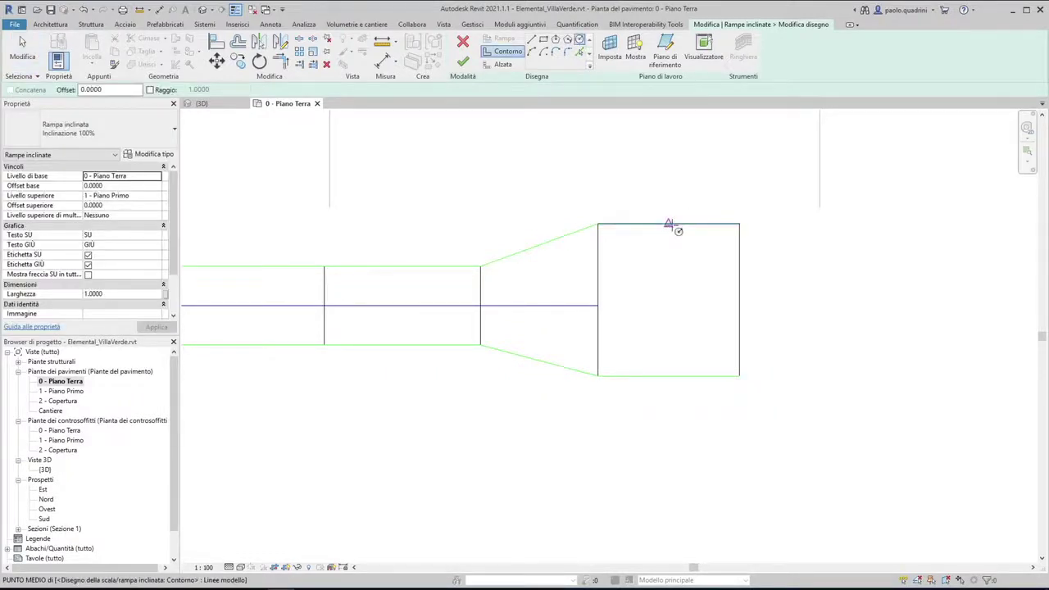
scroll(685, 191, up, 2)
scroll(685, 190, up, 1)
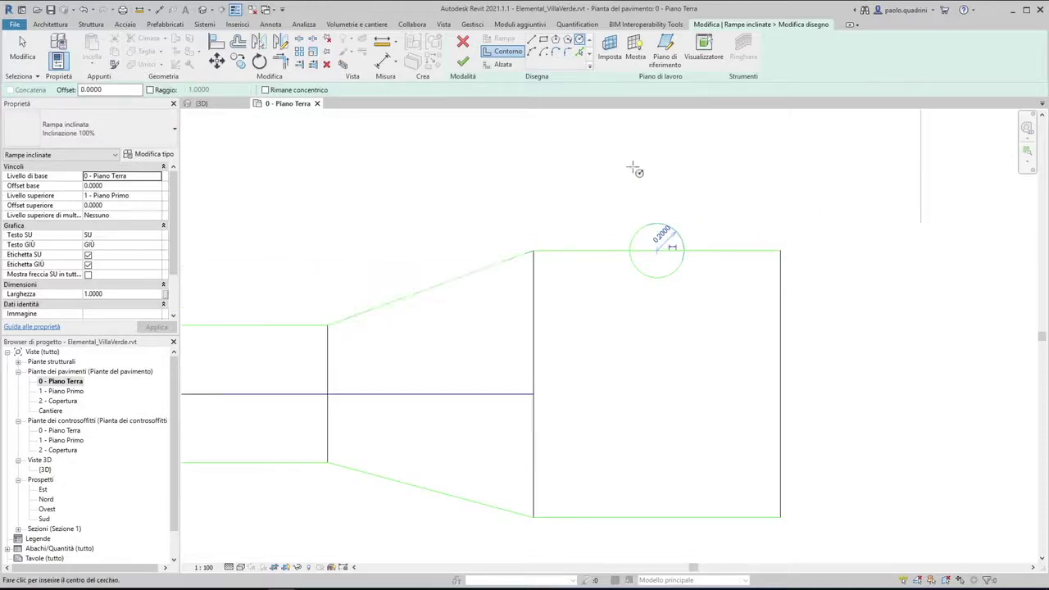
Split the top edge with SL, trim it and the circle into a notch arc, and finish.
key(s)
key(l)
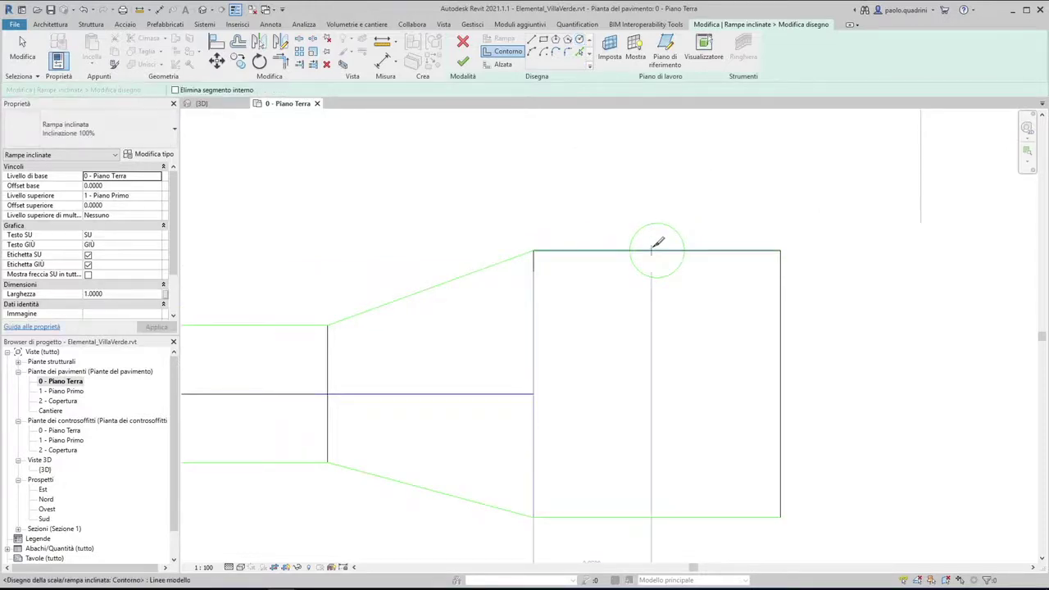
click(651, 250)
key(t)
key(r)
click(616, 251)
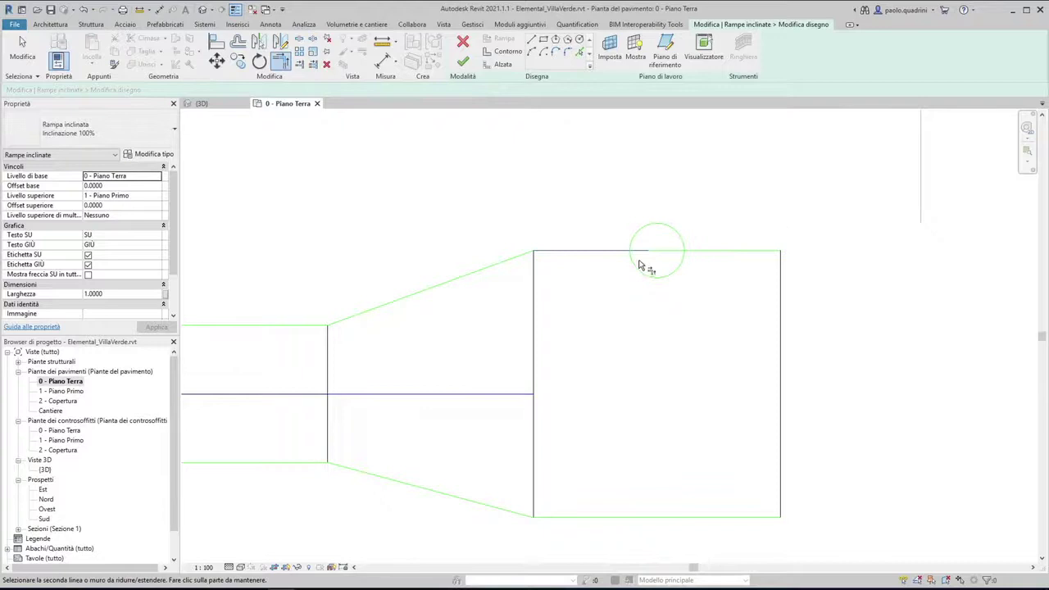
click(705, 251)
click(677, 243)
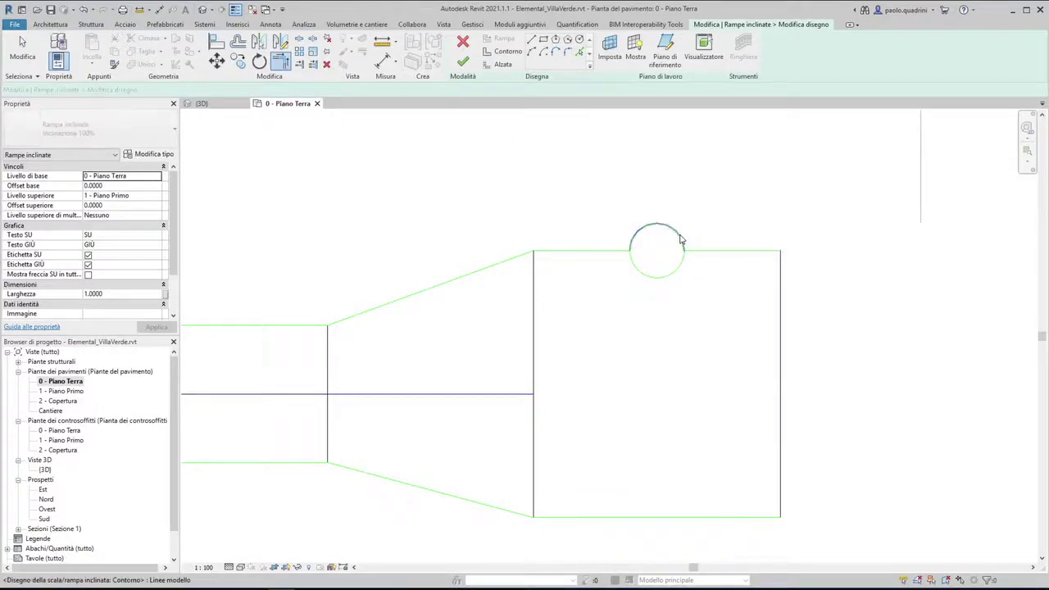
key(Escape)
scroll(672, 229, down, 2)
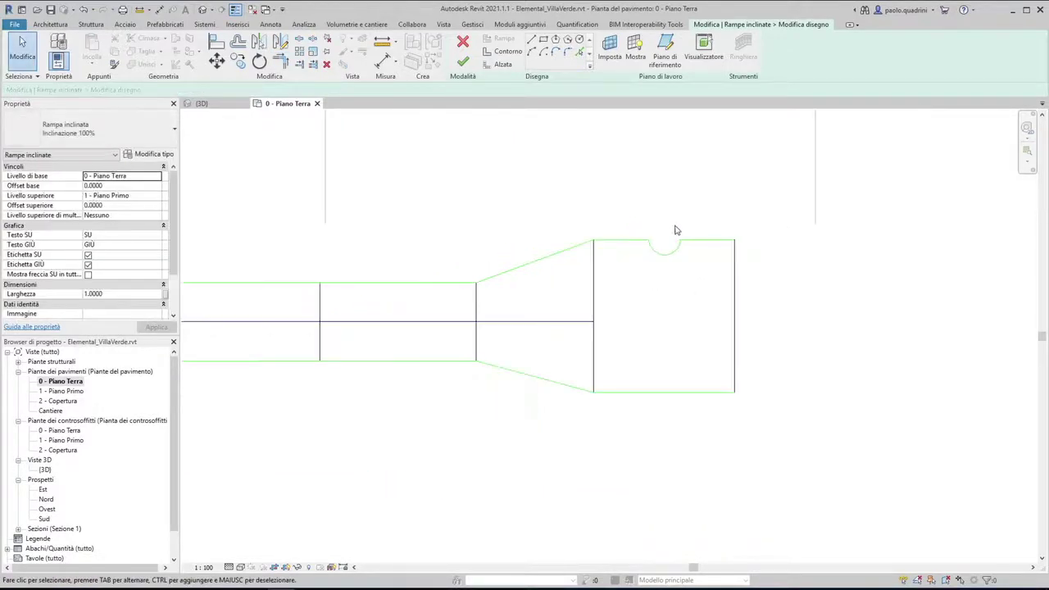
click(463, 62)
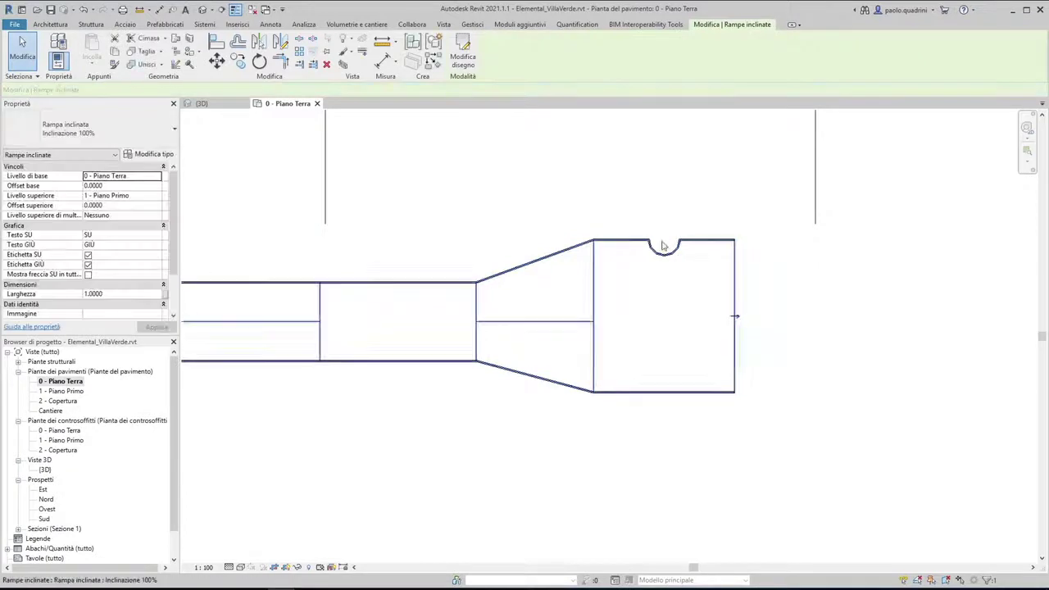
Switch to the {3D} view and zoom and orbit around the notched landing and its railings.
click(201, 104)
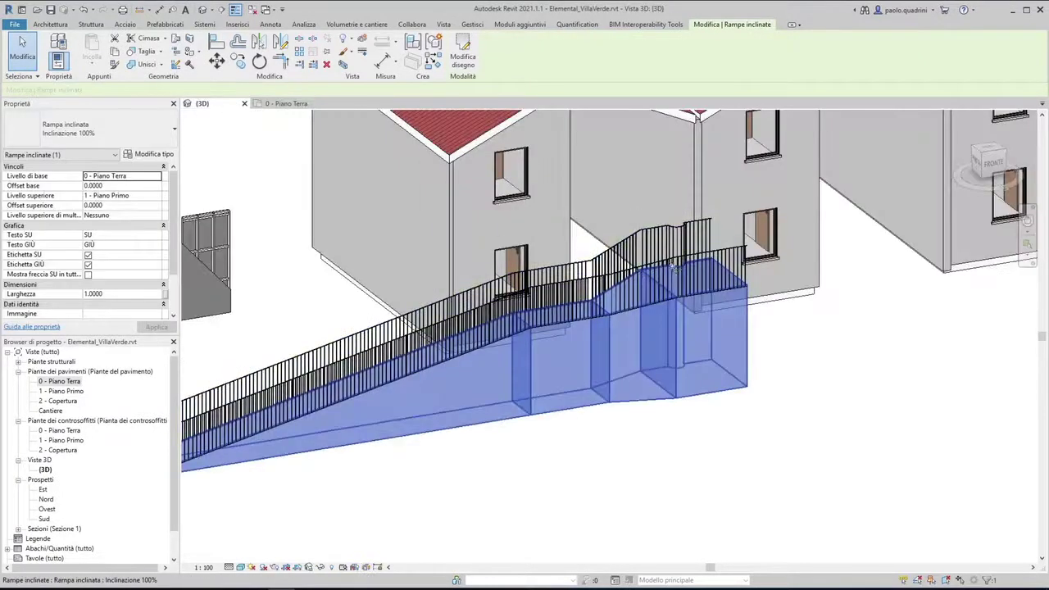
scroll(750, 304, down, 2)
scroll(560, 201, up, 4)
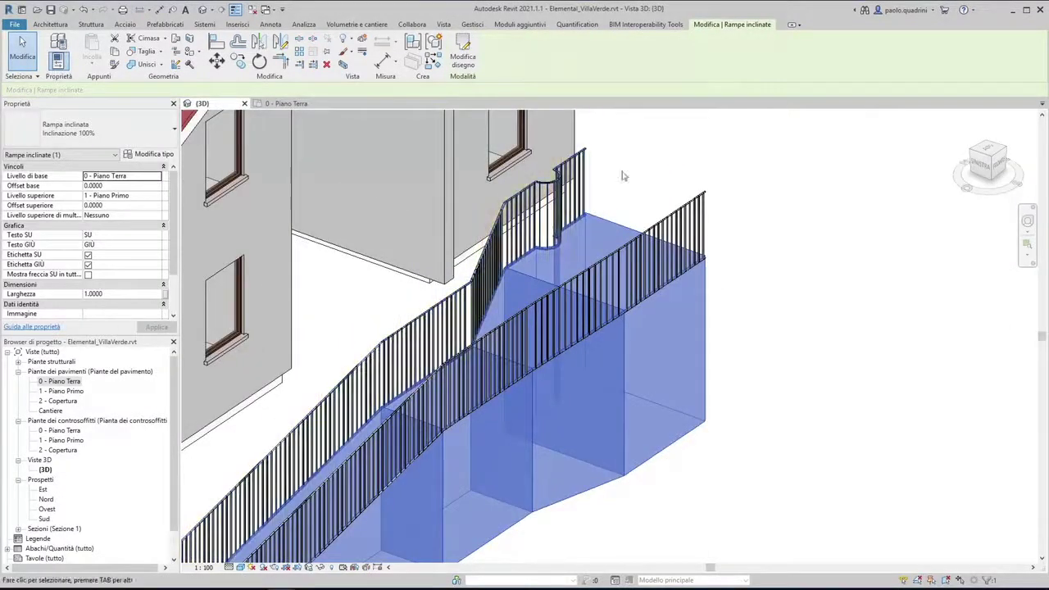
scroll(620, 171, down, 1)
scroll(660, 183, down, 2)
shift+middle_drag(736, 218, 617, 310)
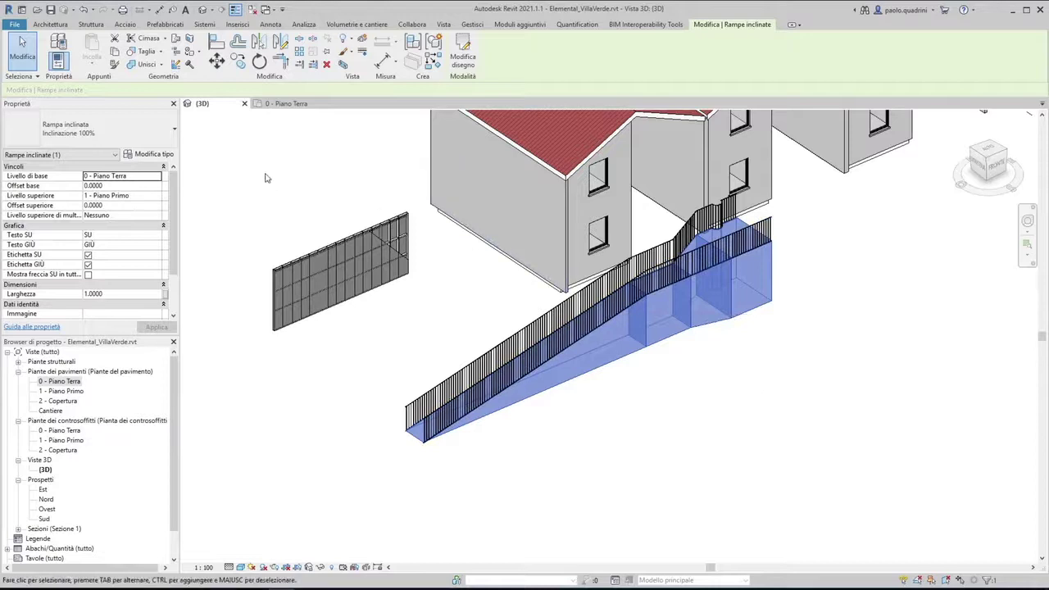
Set the Inclinazione 100% ramp type's Forma to Spesso in Type Properties.
click(153, 155)
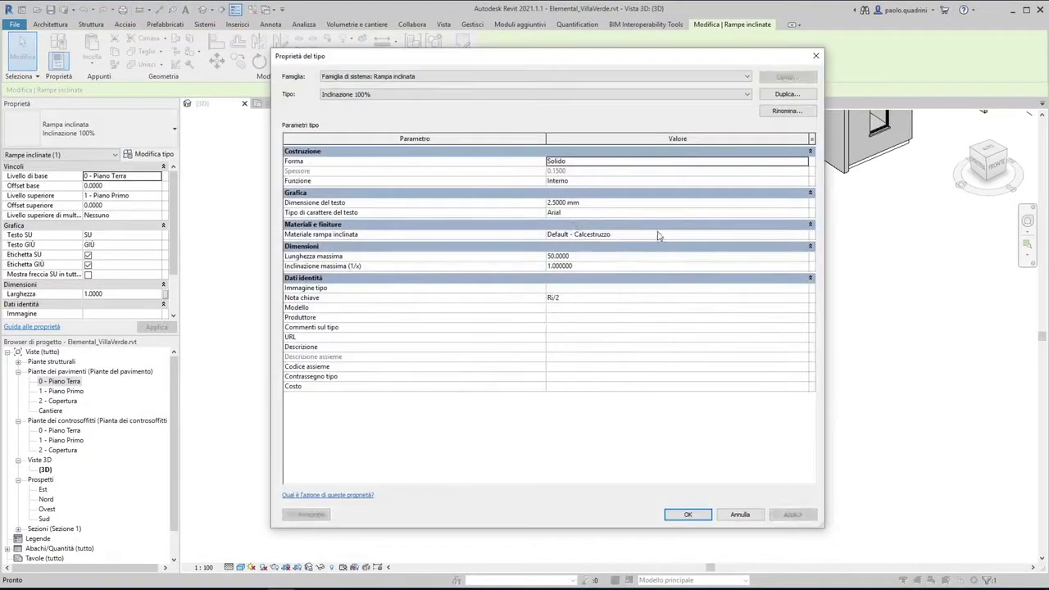
click(802, 164)
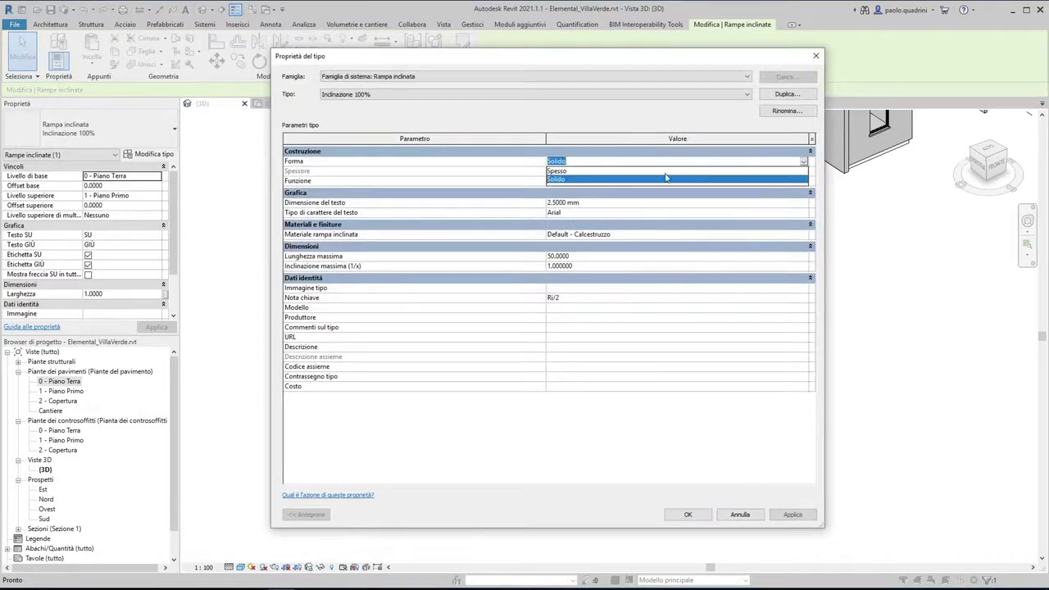
click(594, 171)
click(694, 518)
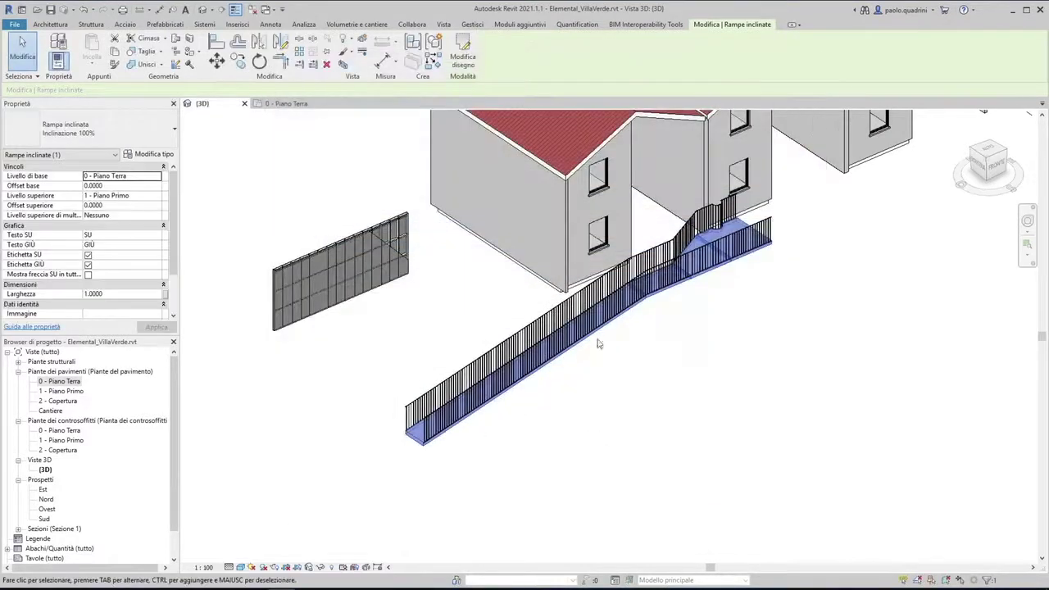